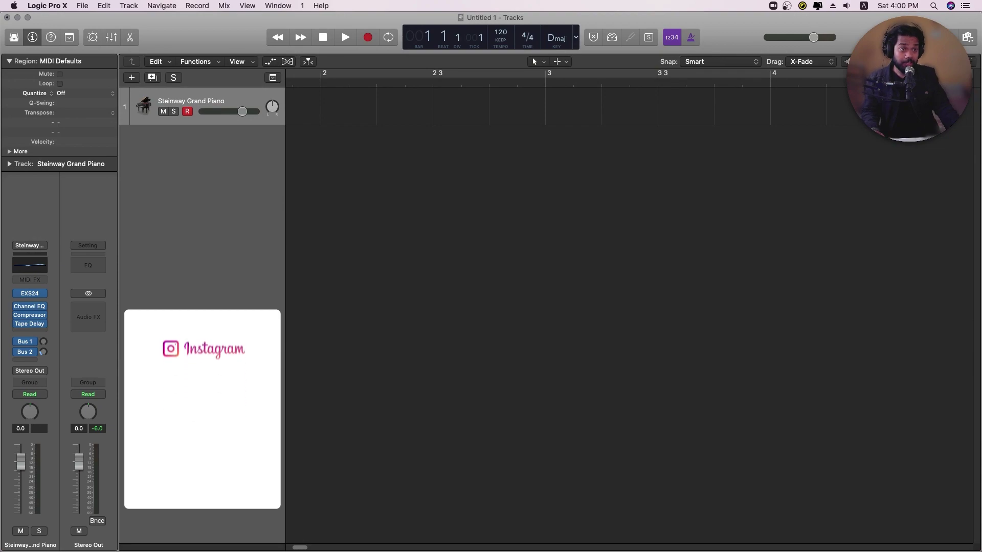
- Add the 12-8 Acoustic Strum 01 Apple Loop to the arrangement on a new track, starting at bar 2
key("o")
left_click_drag(827, 249, 858, 144)
key("o")
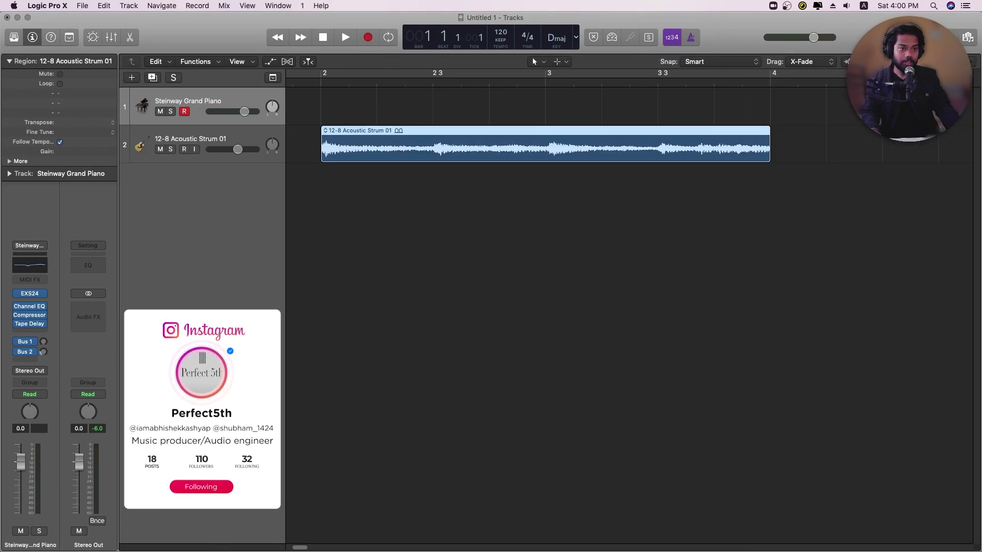
- Repeat the 12-8 Acoustic Strum 01 region two times and undo both repeats
key("super+Left")
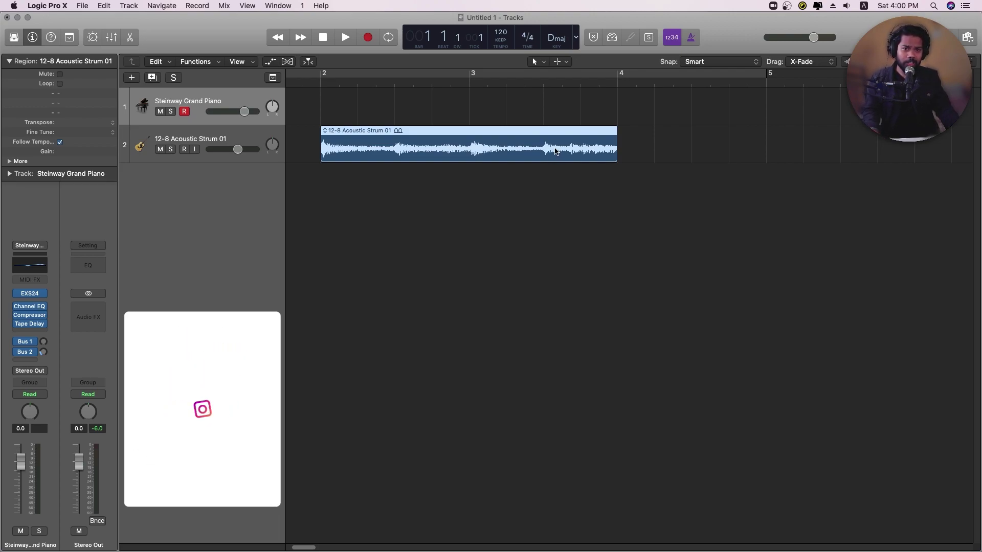
key("super+r")
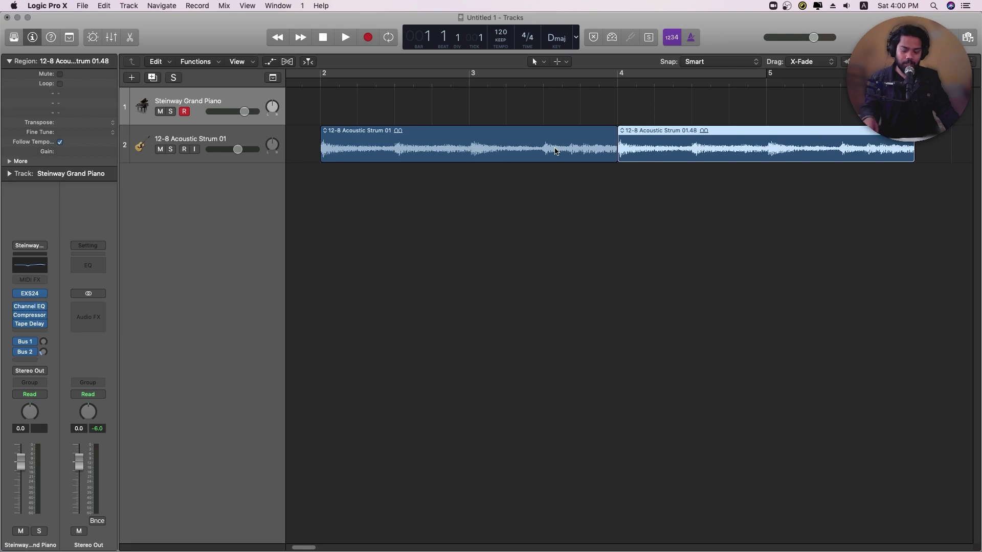
key("super+r")
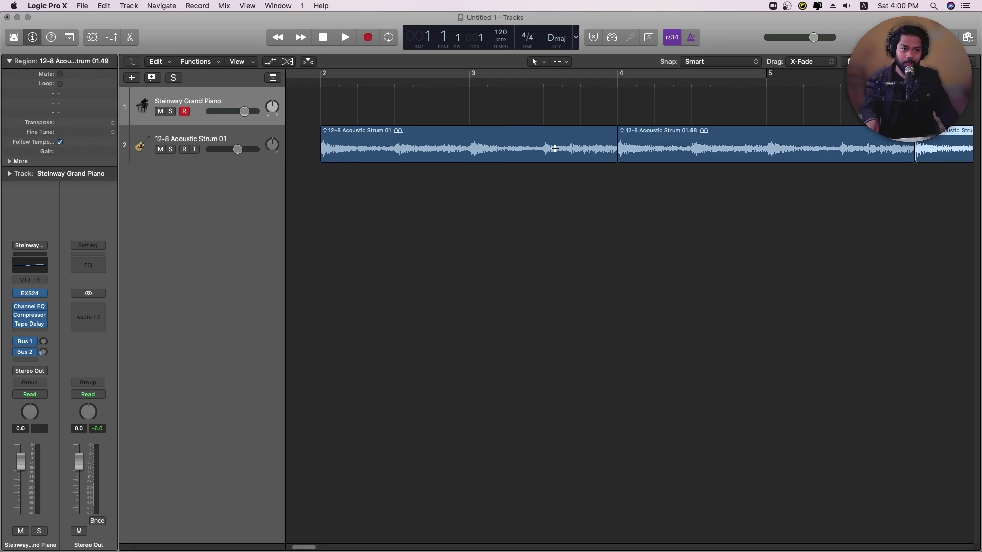
key("super+z")
key("super+z")
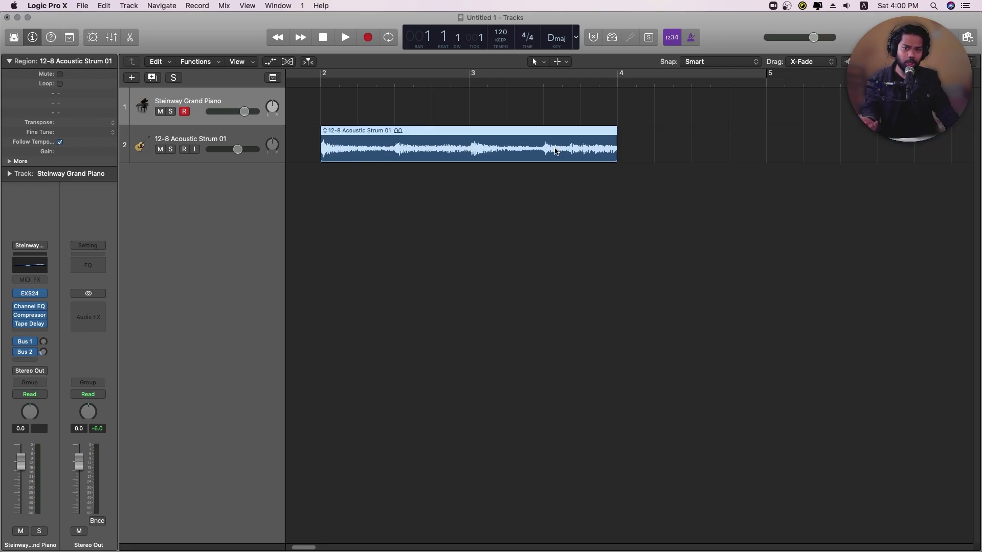
- Try adjusting the edges of the acoustic guitar region with the snap mode on Smart
left_click(620, 132)
left_click_drag(619, 132, 544, 148)
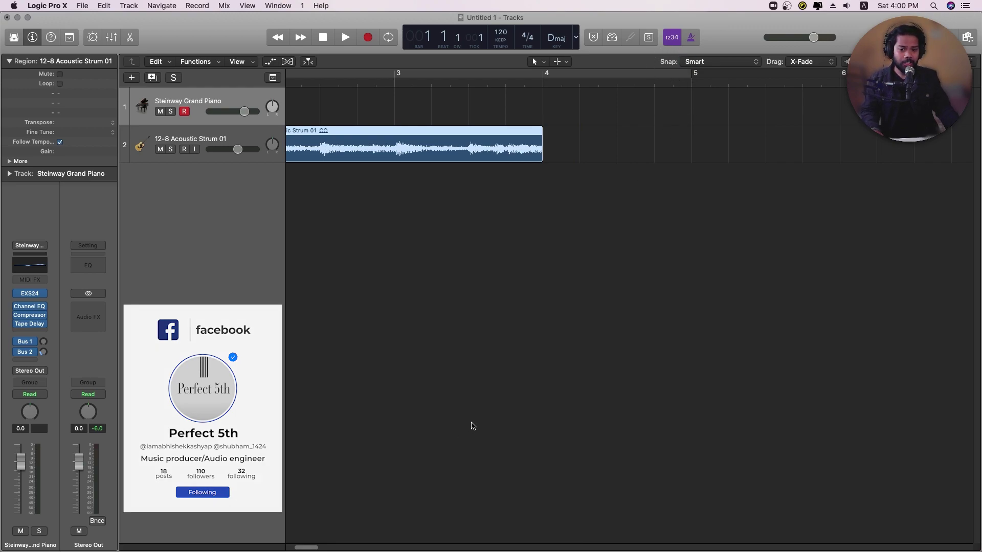
left_click_drag(318, 549, 312, 549)
left_click_drag(952, 62, 954, 62)
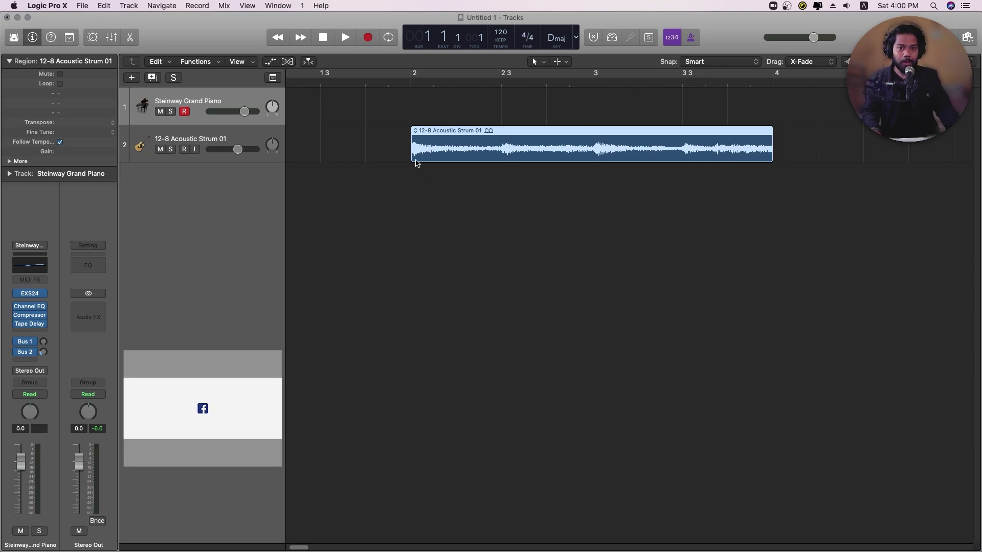
left_click_drag(417, 160, 409, 219)
left_click(402, 224)
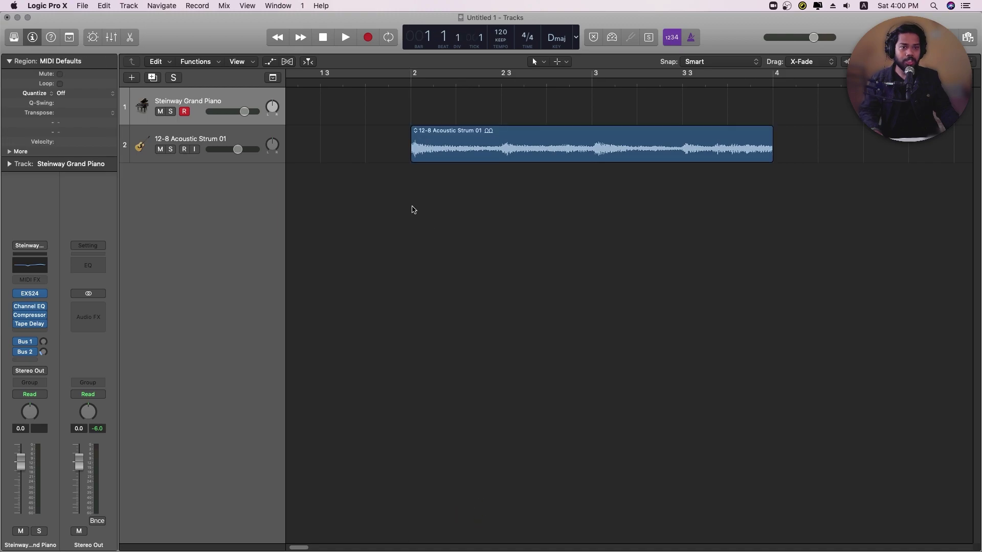
- Set the snap mode to Bar and try trimming the start of the acoustic guitar region
left_click(716, 62)
left_click(716, 70)
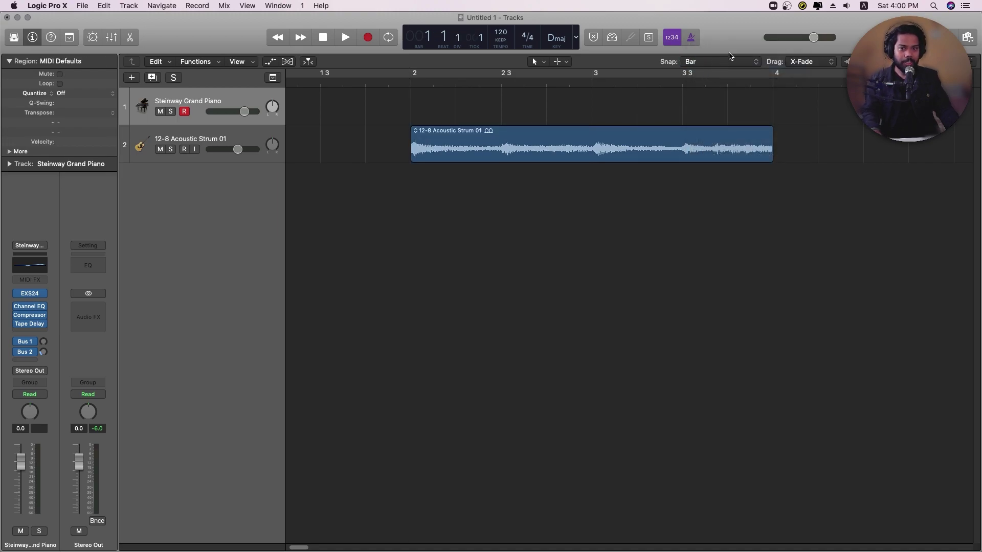
mouse_move(413, 157)
left_mouse_down()
mouse_move(772, 149)
mouse_move(423, 152)
left_mouse_up()
- Set the snap mode to Beat, try trimming the start of the acoustic guitar region, and undo the trim
left_click(712, 62)
left_click(711, 69)
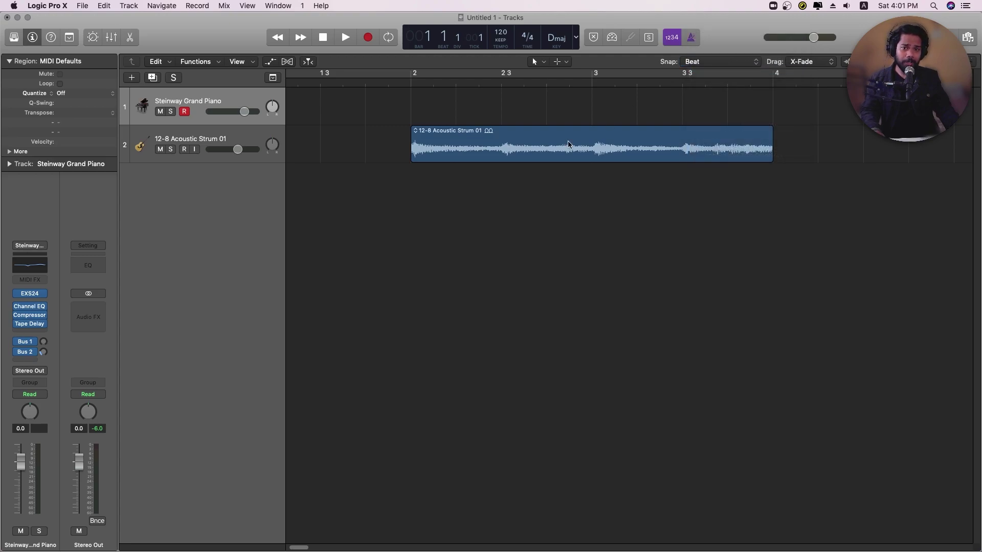
left_click_drag(415, 155, 586, 154)
key("super+z")
- Set the snap mode to Division and try trimming the start of the acoustic guitar region
left_click(721, 62)
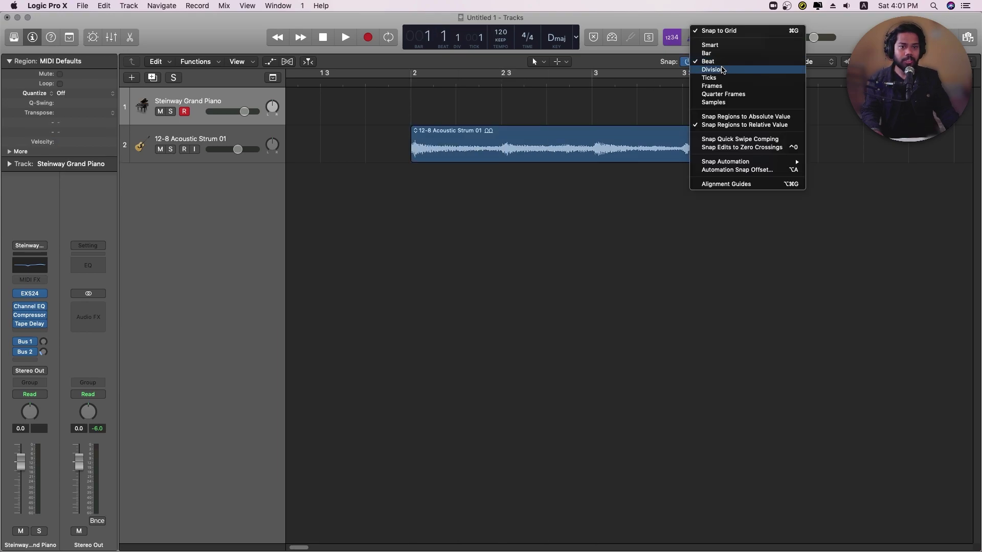
left_click(723, 71)
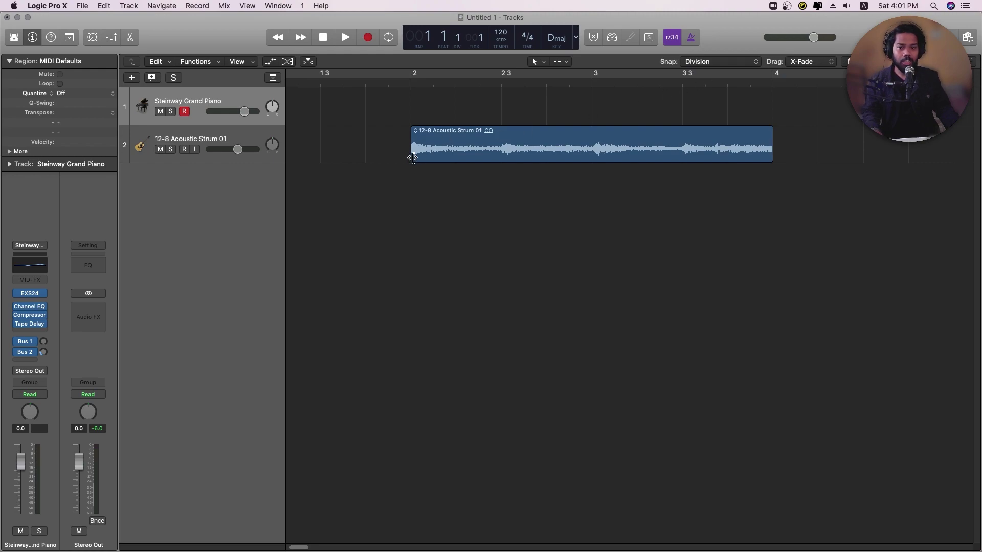
mouse_move(412, 158)
left_mouse_down()
mouse_move(497, 156)
mouse_move(412, 156)
left_mouse_up()
left_click(424, 229)
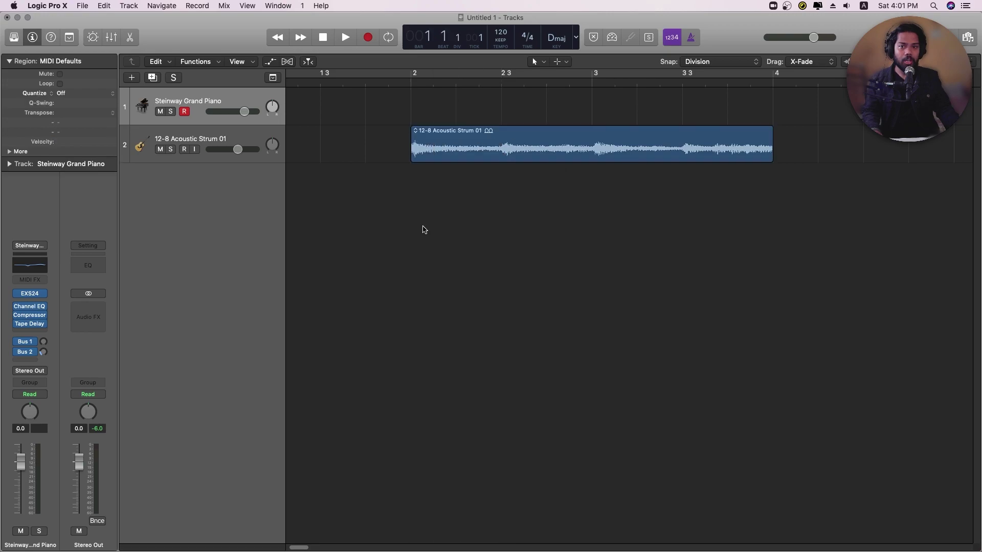
- Switch the control bar display to Custom, set the division to /16, and try the region's start edge against that grid
left_click(576, 37)
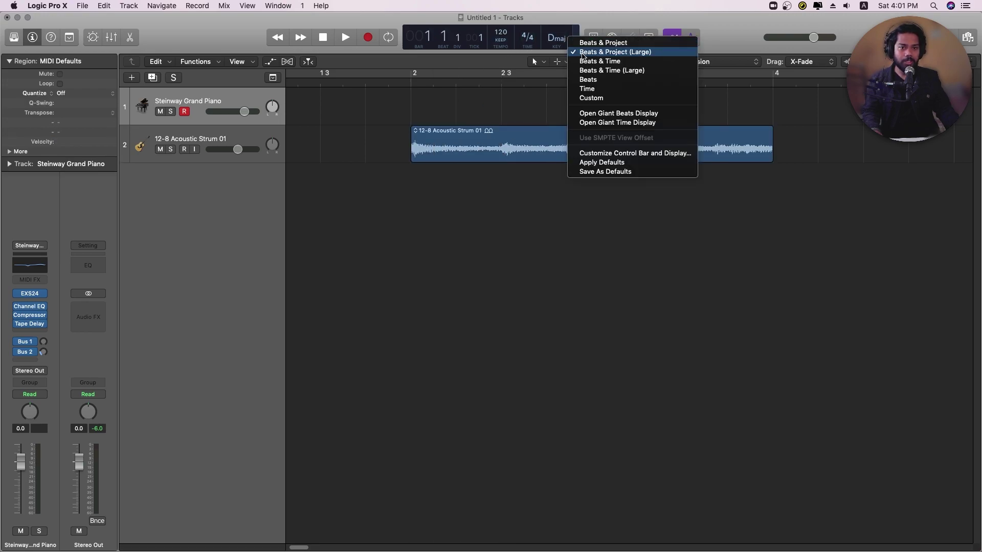
left_click(589, 97)
left_click(542, 45)
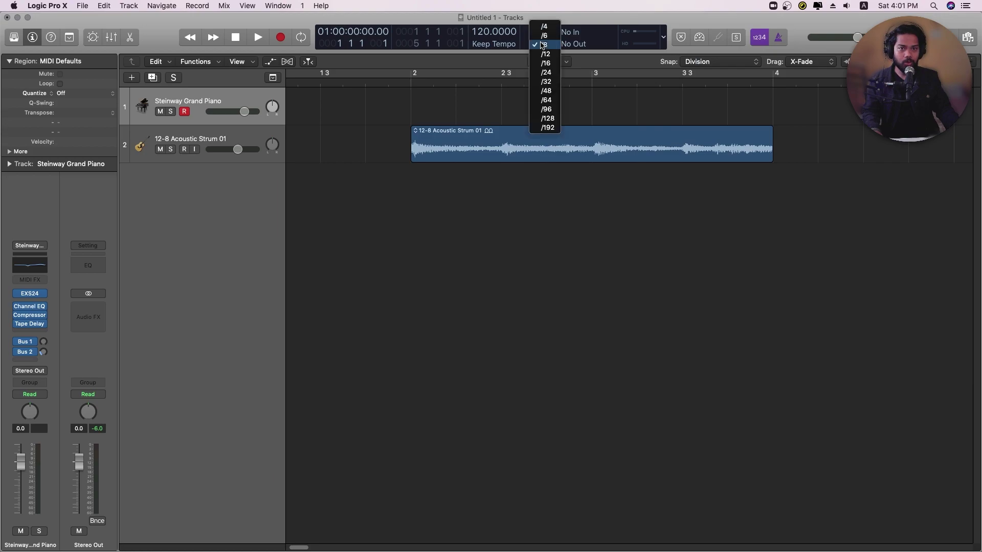
left_click(543, 54)
mouse_move(414, 162)
left_mouse_down()
mouse_move(482, 158)
mouse_move(412, 158)
left_mouse_up()
- Examine the available snap options and the tools offered for the primary and the Command-key pointer
left_click(722, 61)
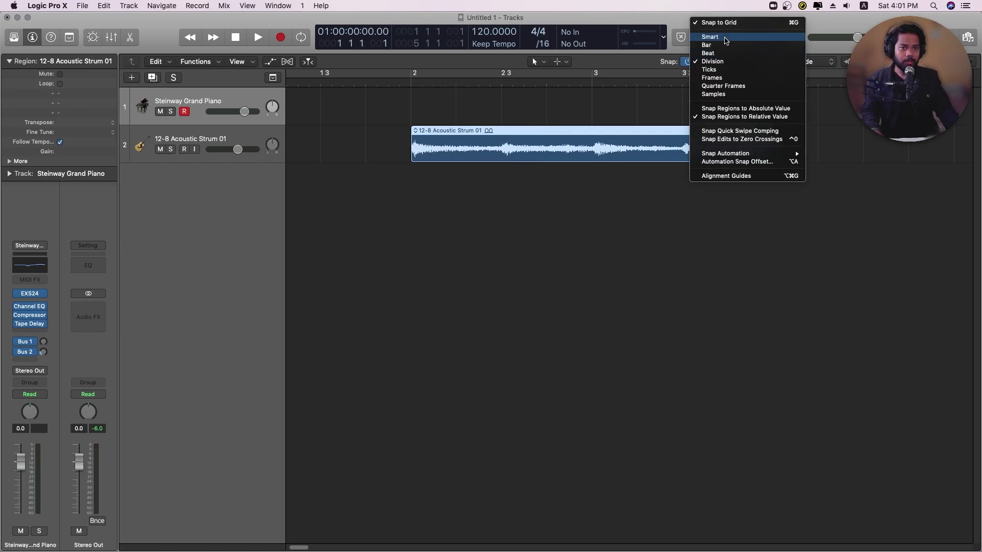
left_click(719, 104)
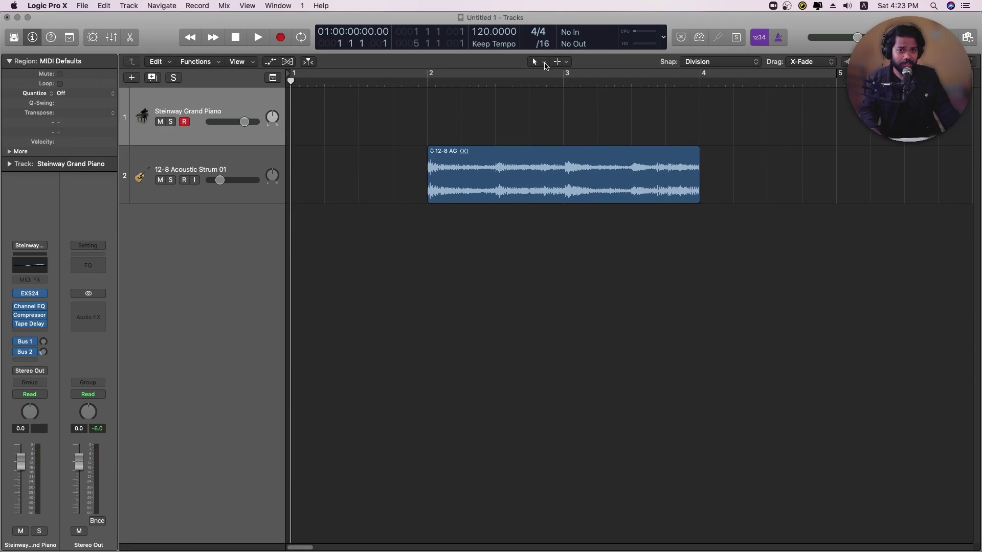
left_click(545, 64)
left_click(567, 62)
left_click(566, 62)
left_click(505, 249)
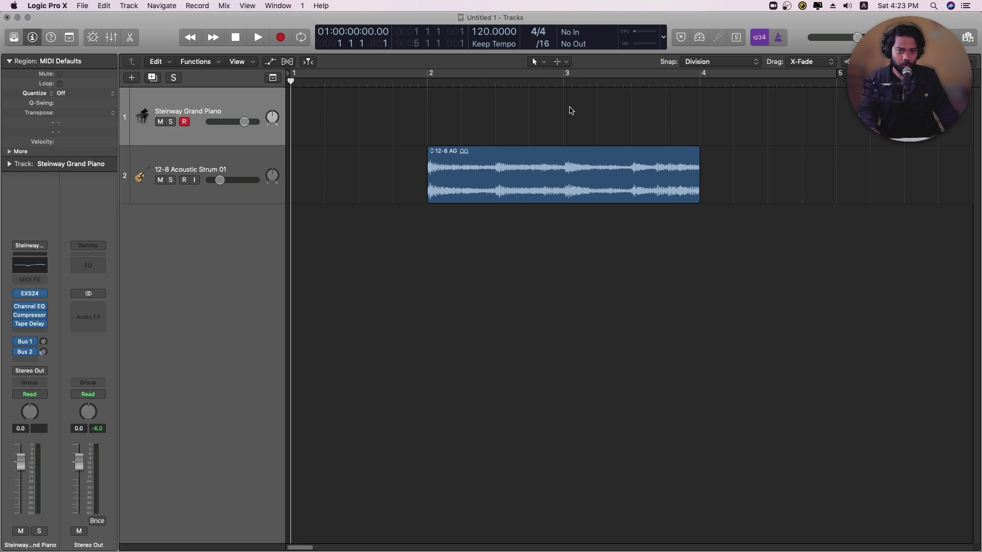
- Draw a wavy volume automation curve over the acoustic guitar region with the Pencil Tool, delete it, and hide automation
left_click(541, 62)
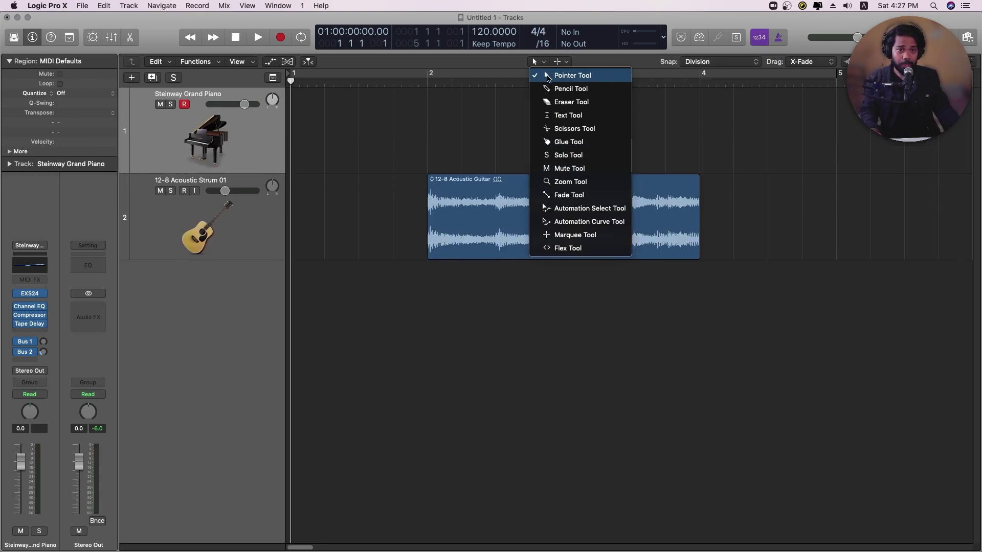
left_click(553, 88)
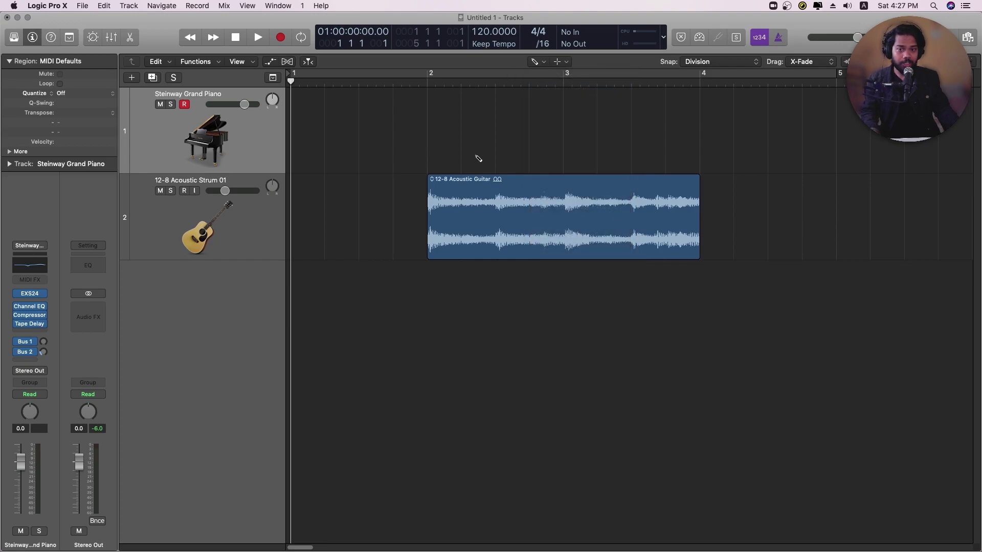
key("a")
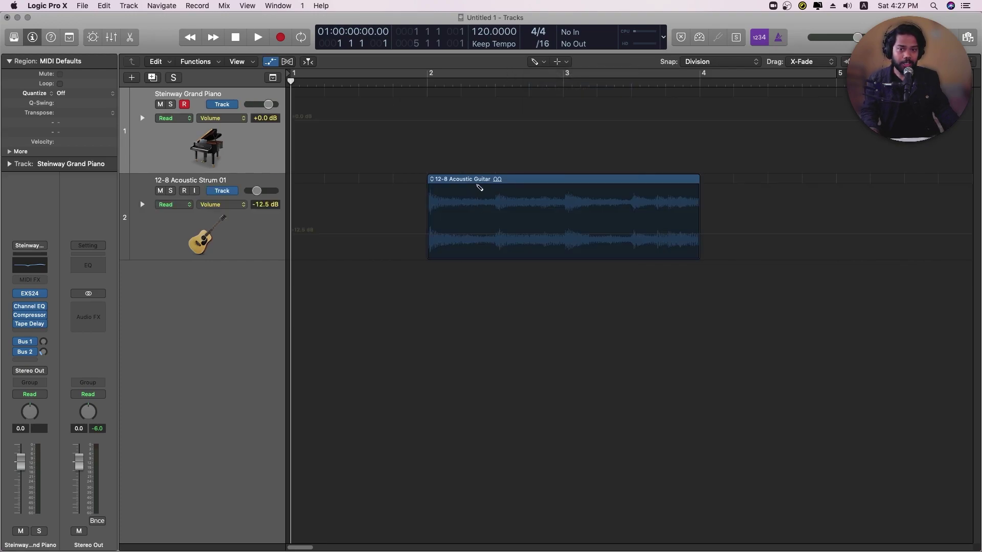
mouse_move(448, 224)
left_mouse_down()
mouse_move(479, 205)
mouse_move(507, 234)
mouse_move(527, 213)
mouse_move(577, 227)
mouse_move(612, 215)
mouse_move(637, 224)
left_mouse_up()
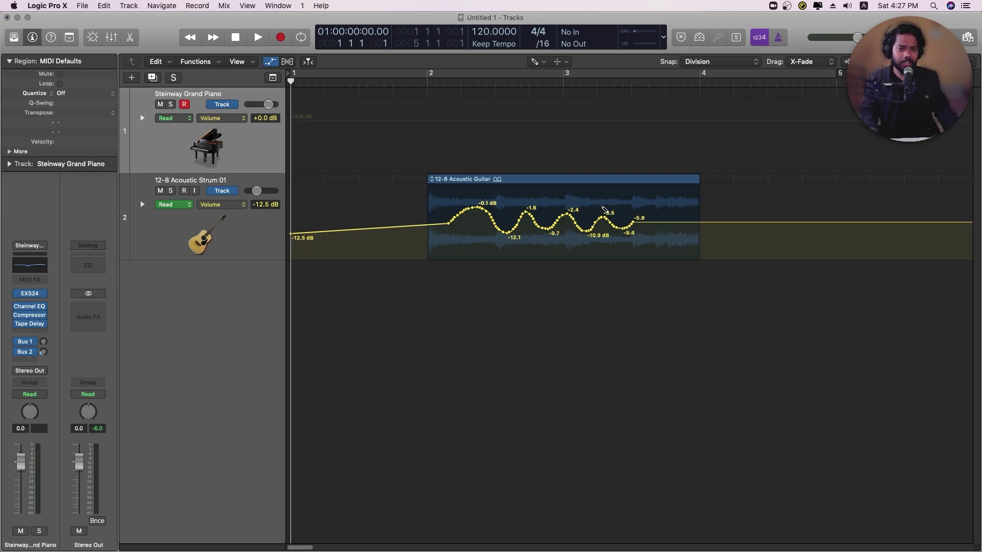
key("Delete")
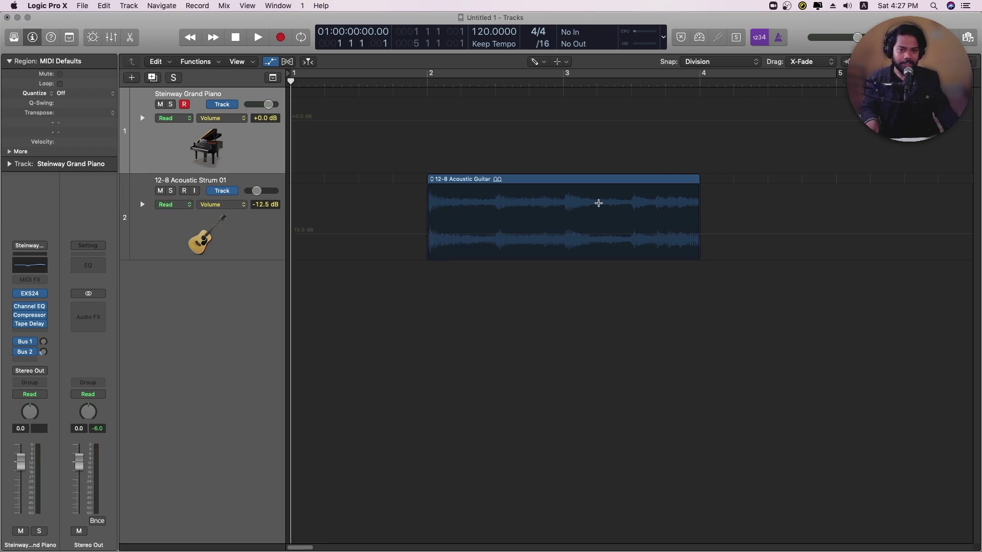
key("a")
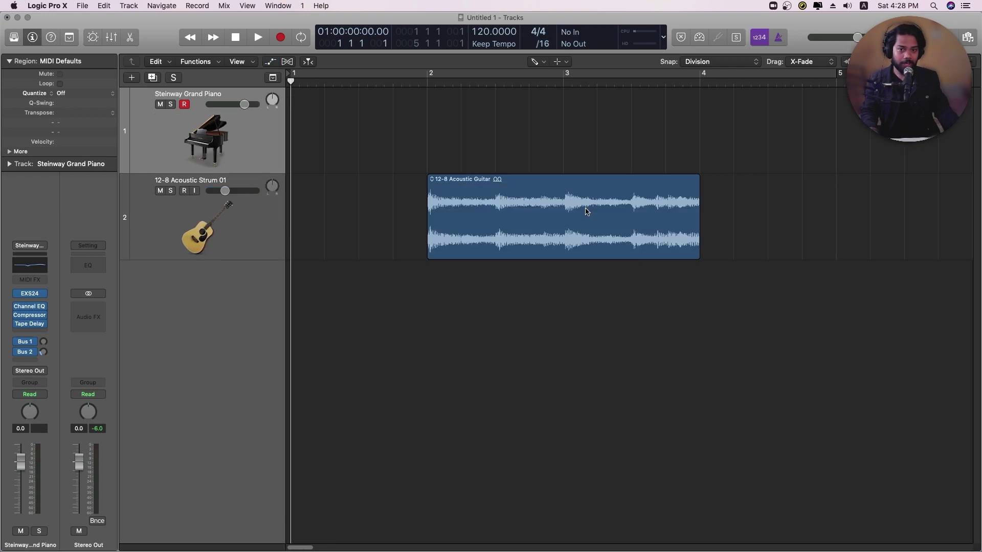
- Erase the 12-8 Acoustic Guitar region with the Eraser Tool and undo the erasure
left_click(537, 61)
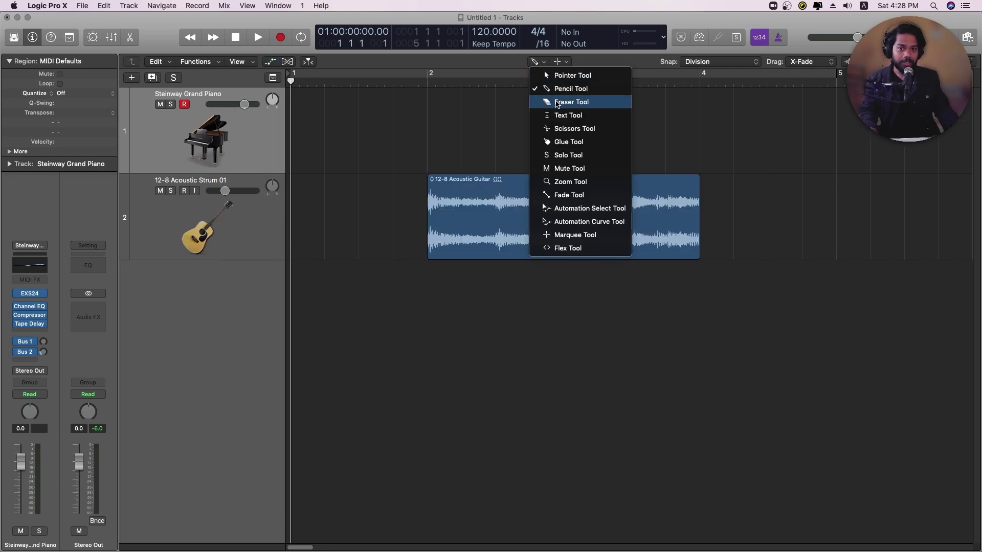
left_click(557, 104)
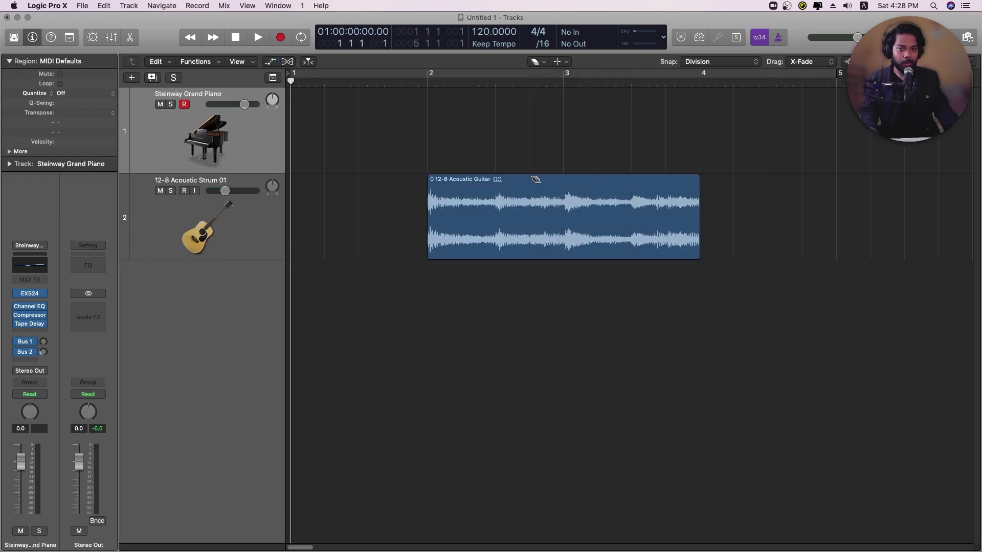
left_click(523, 207)
key("super+z")
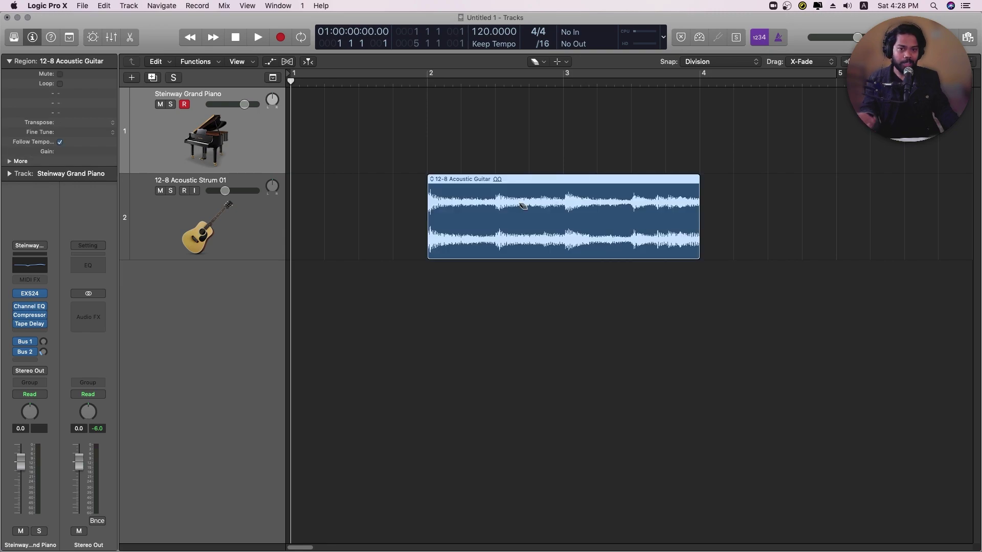
- Switch back to the Pointer Tool, delete the selected acoustic guitar region, and undo the deletion
left_click(537, 62)
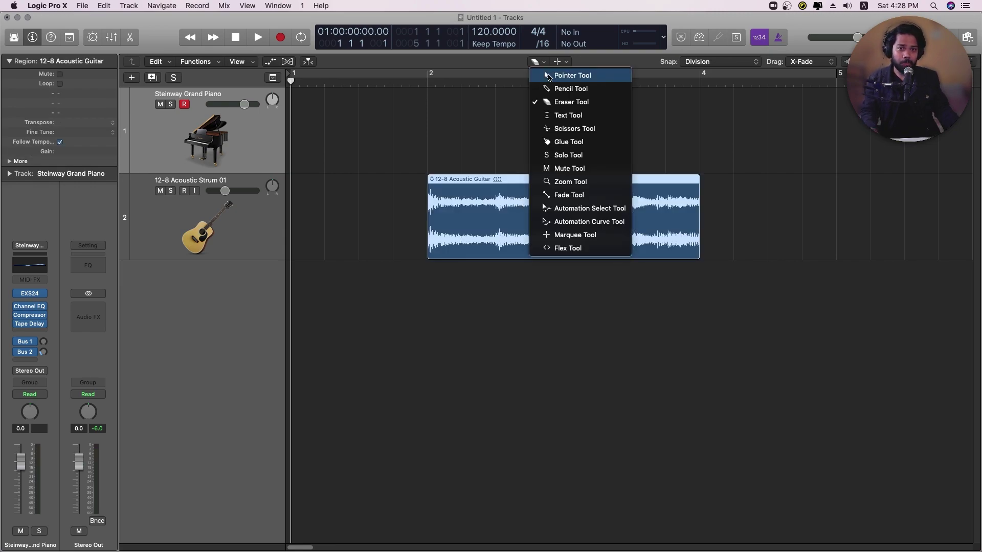
left_click(549, 76)
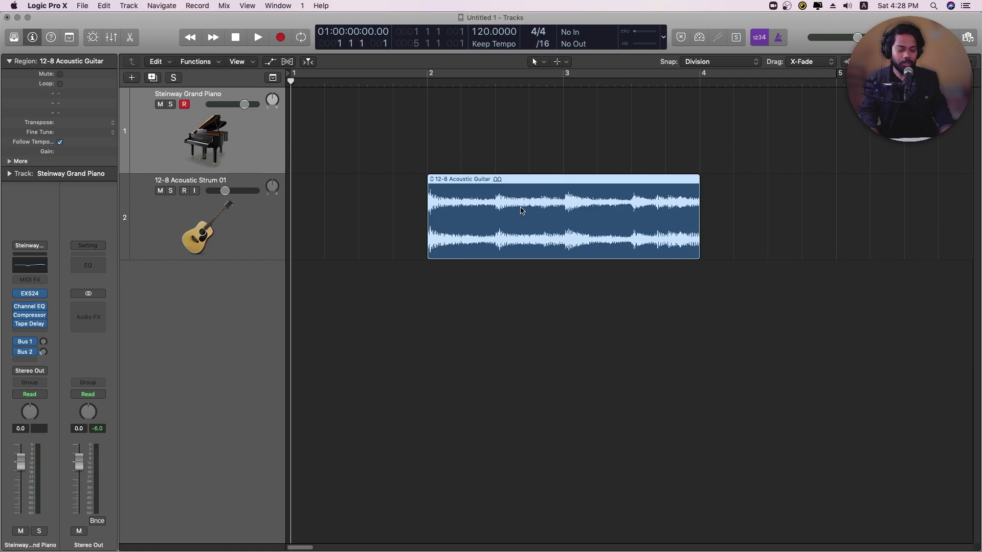
key("Delete")
key("super+z")
- Rename the 12-8 Acoustic Guitar region to 12-8 AG with the Text Tool
left_click(540, 63)
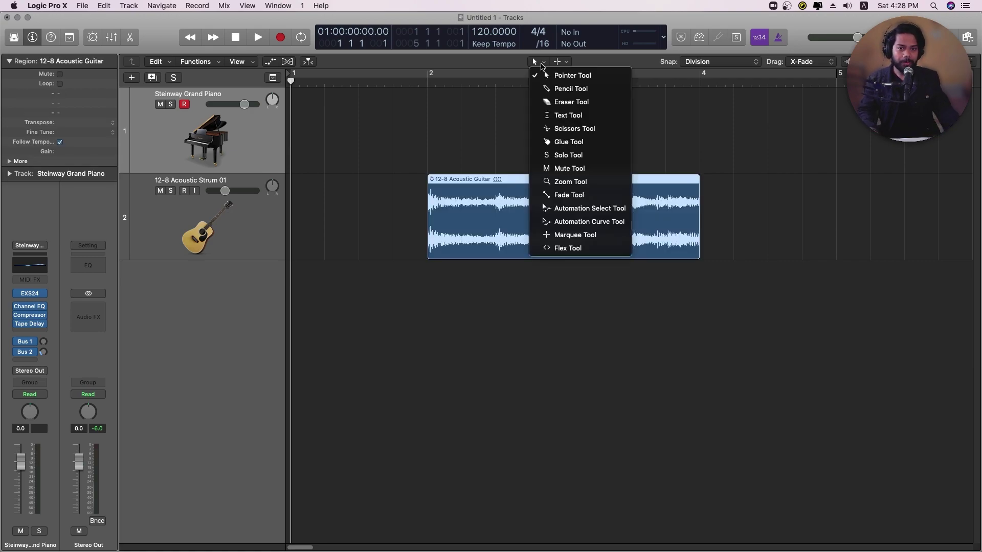
left_click(549, 115)
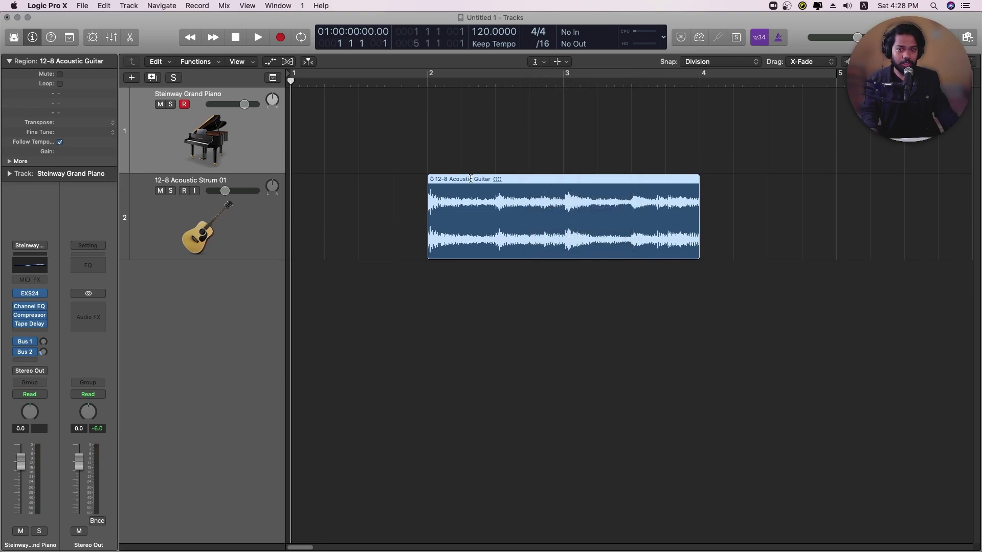
left_click(471, 179)
left_click(500, 177)
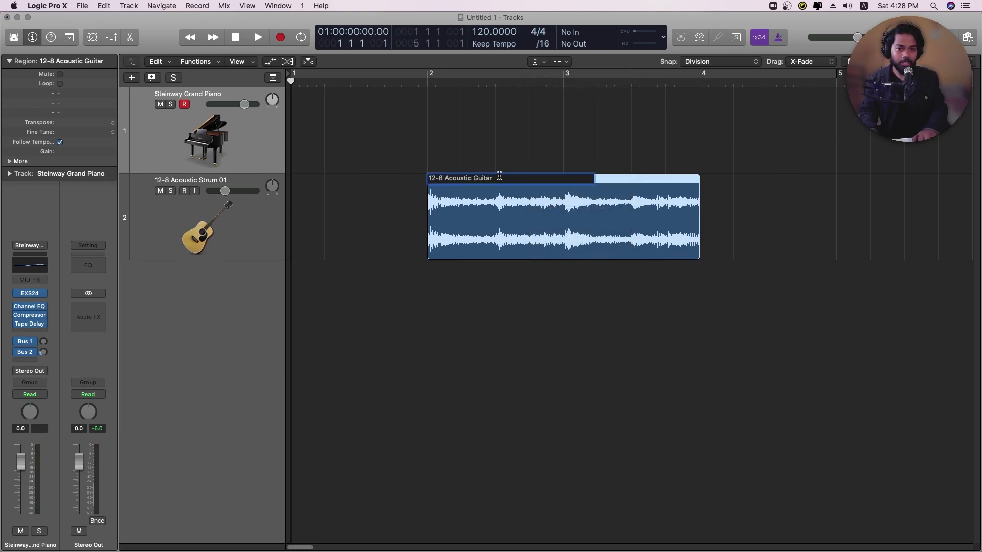
key("BackSpace")
key("BackSpace")
type("G")
key("Return")
- Cut the beginning of the acoustic guitar region, just after bar 2, into several short slices with the Scissors Tool
left_click(543, 62)
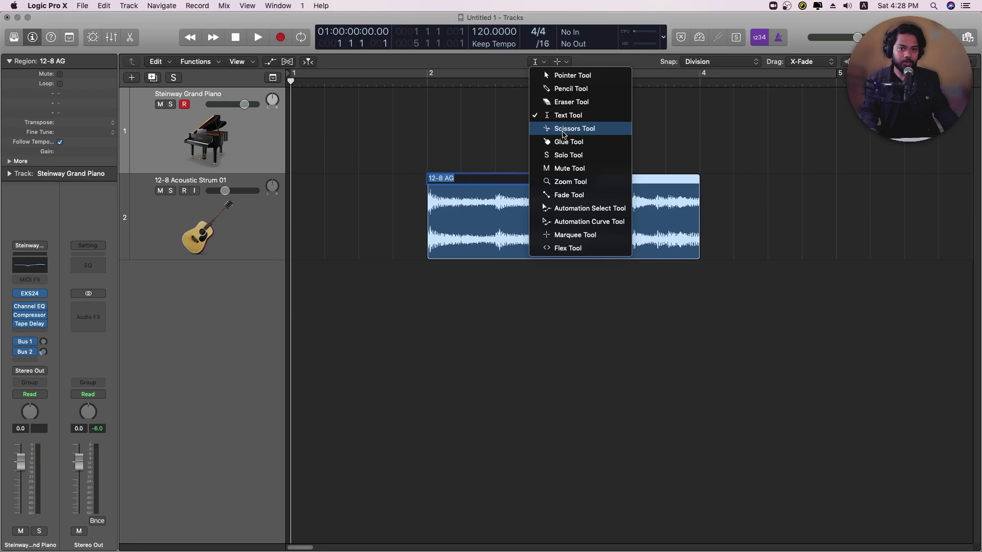
left_click(562, 132)
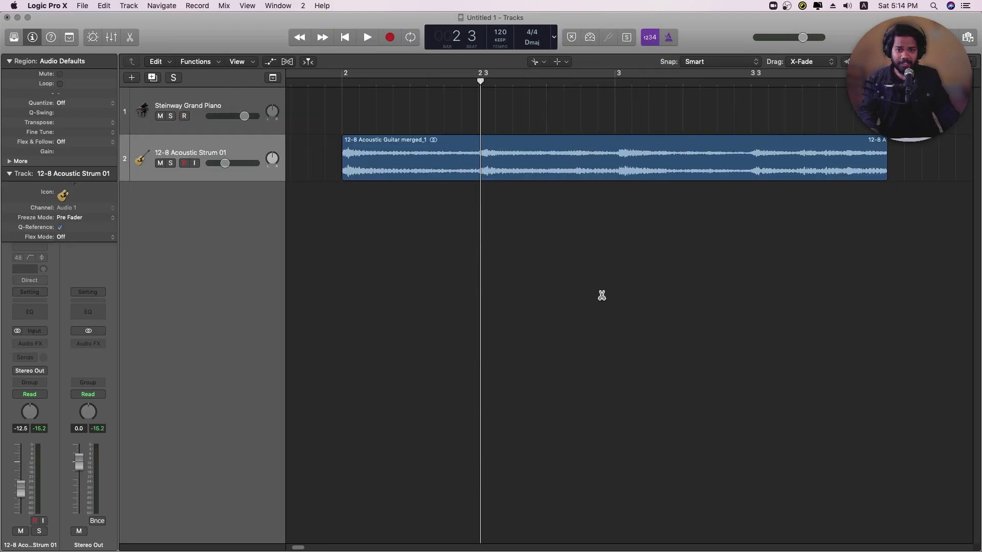
left_click(361, 159)
left_click(375, 158)
left_click(385, 157)
left_click(397, 155)
left_click(404, 154)
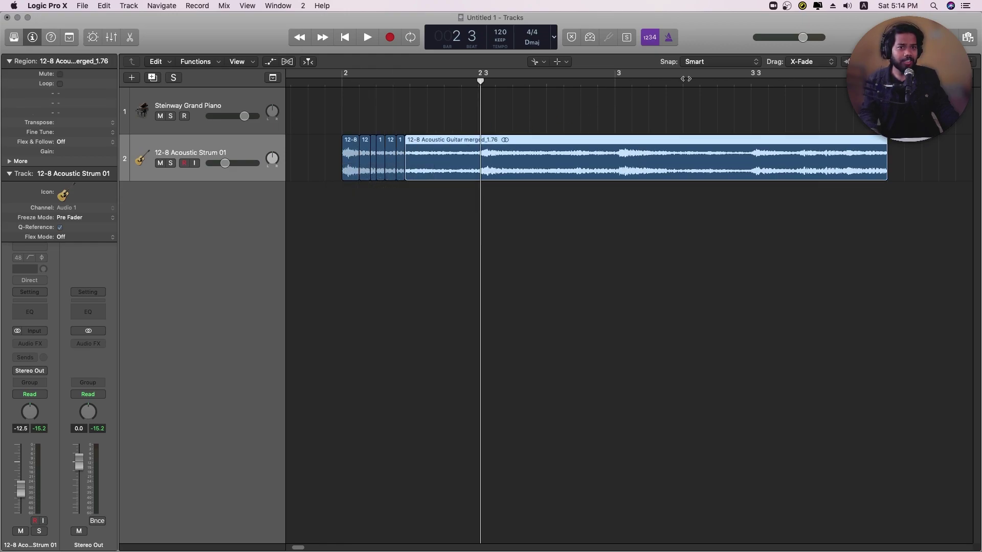
- Set the snap mode to Bar and cut the long acoustic guitar region at bar 3 with the Scissors Tool
left_click(716, 61)
left_click(721, 70)
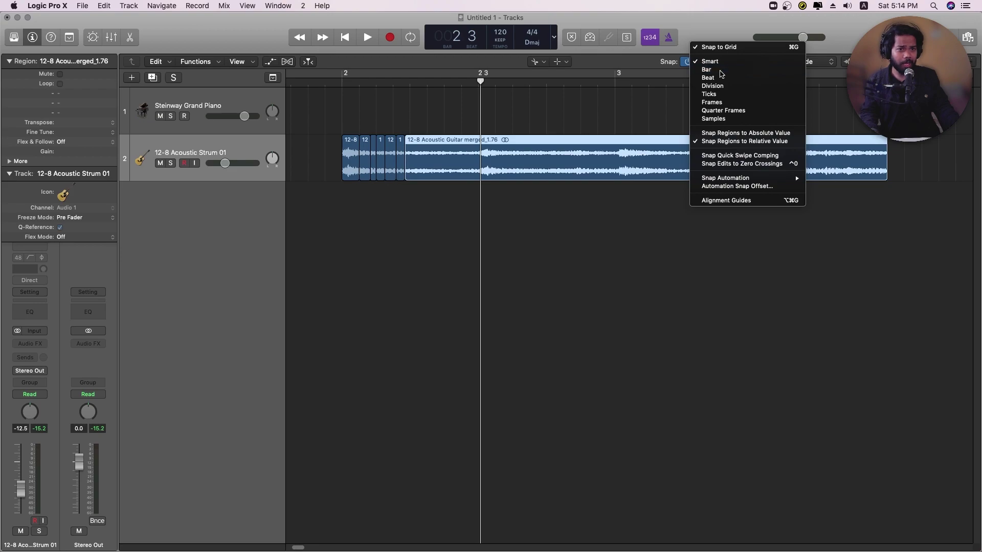
left_click(635, 158)
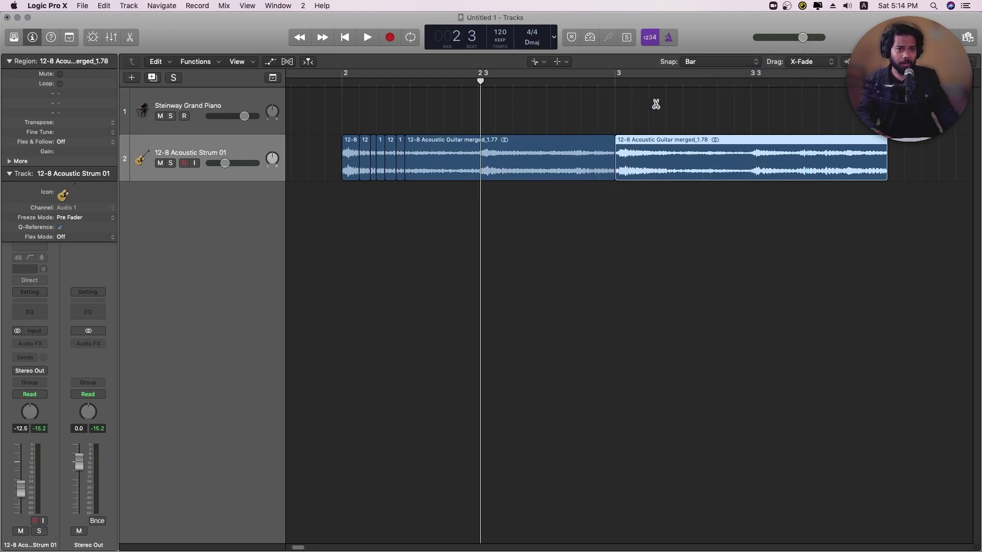
- Change the snap mode, finishing on Division, and cut the acoustic guitar region into more slices along the grid until just after bar 3
left_click(716, 61)
left_click(713, 69)
left_click_drag(423, 160, 666, 157)
left_click(716, 61)
left_click(727, 70)
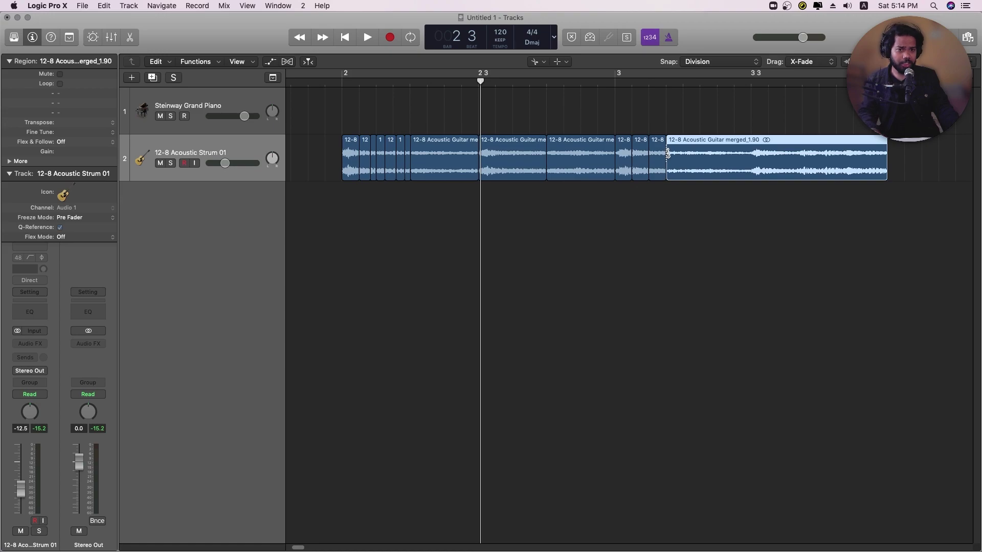
left_click(726, 61)
- Merge all the acoustic guitar slices into one region with the Glue Tool, and undo the merge
left_click(538, 65)
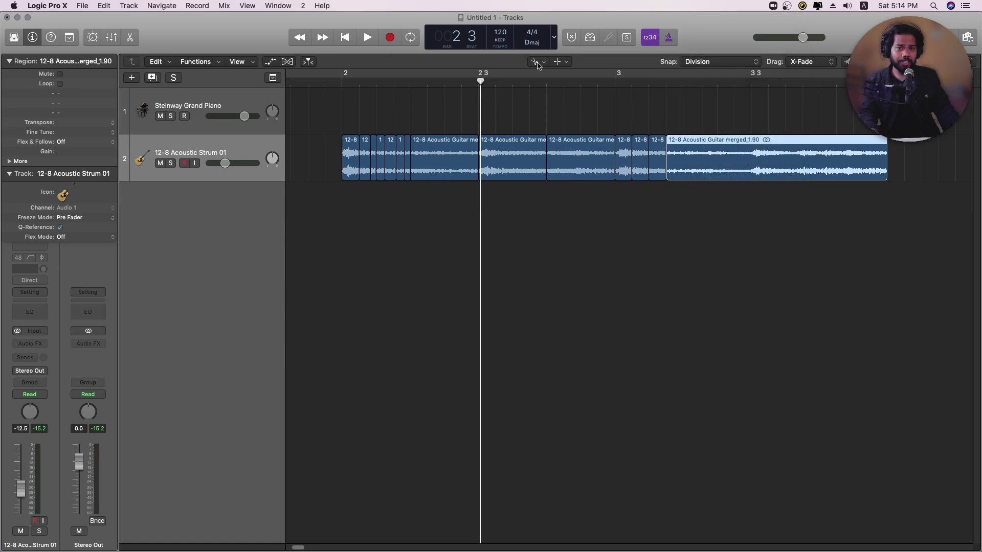
left_click(536, 61)
left_click(558, 144)
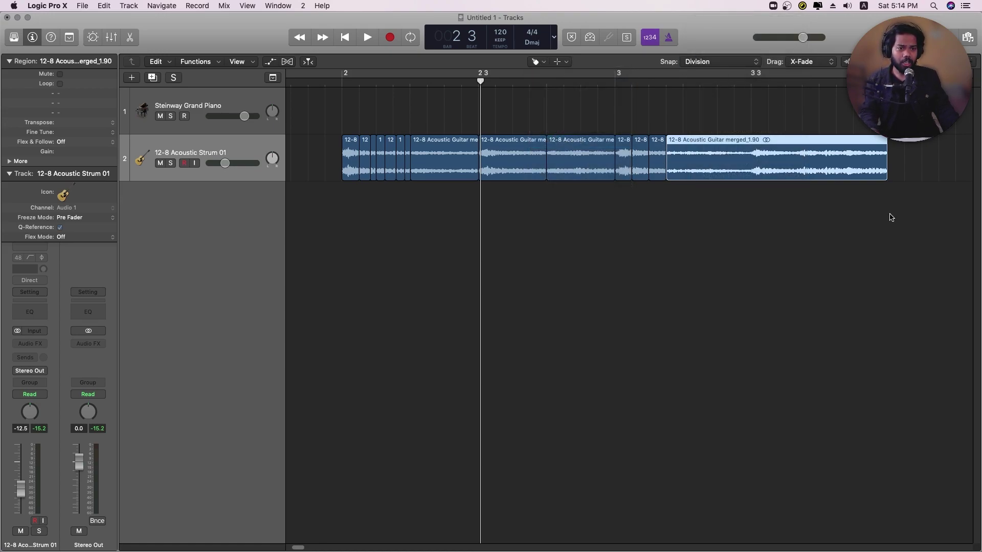
left_click(914, 215)
left_click_drag(914, 216, 335, 136)
left_click(497, 171)
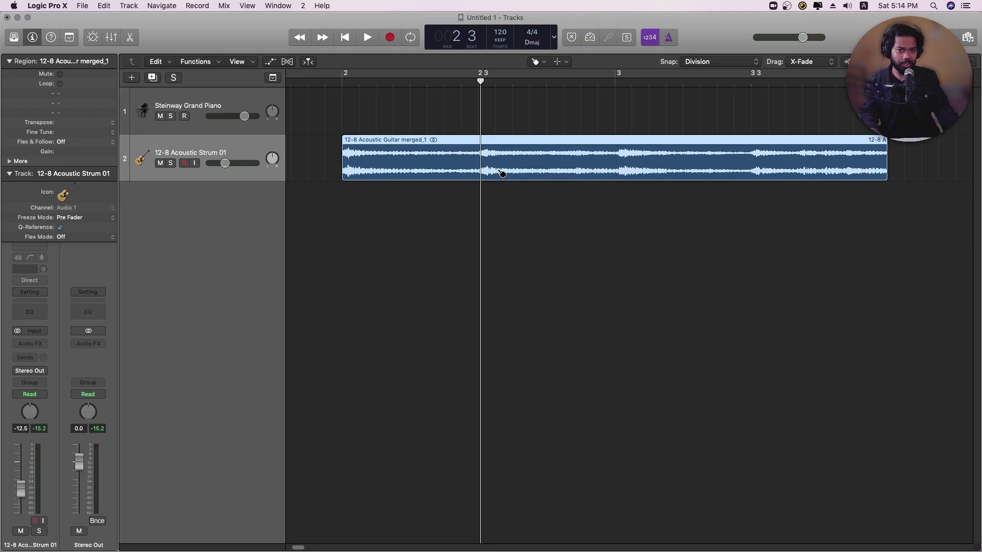
key("super+z")
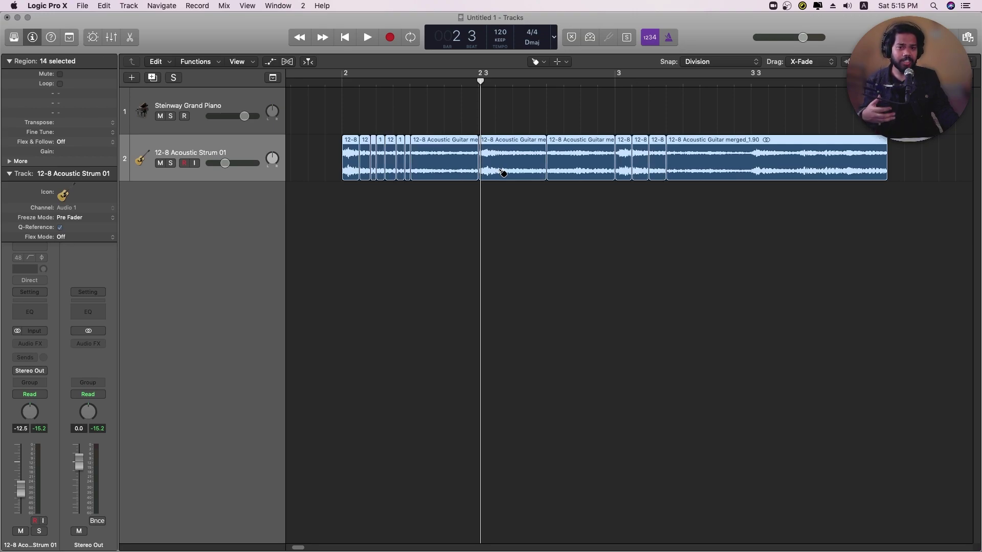
- Switch to the Pointer Tool, select all the acoustic guitar slices and join them into a single region
left_click(669, 219)
left_click(537, 61)
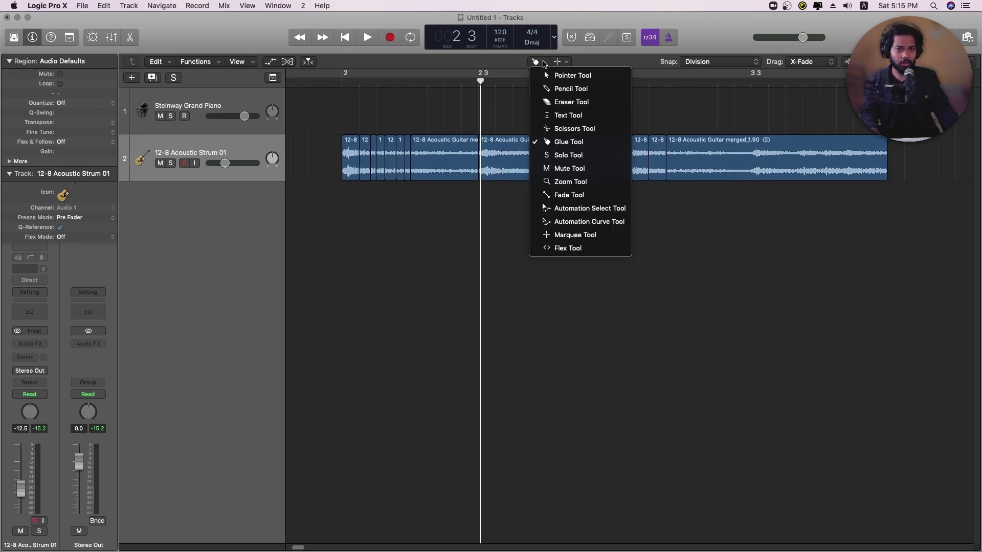
left_click(532, 73)
left_click_drag(900, 228, 324, 173)
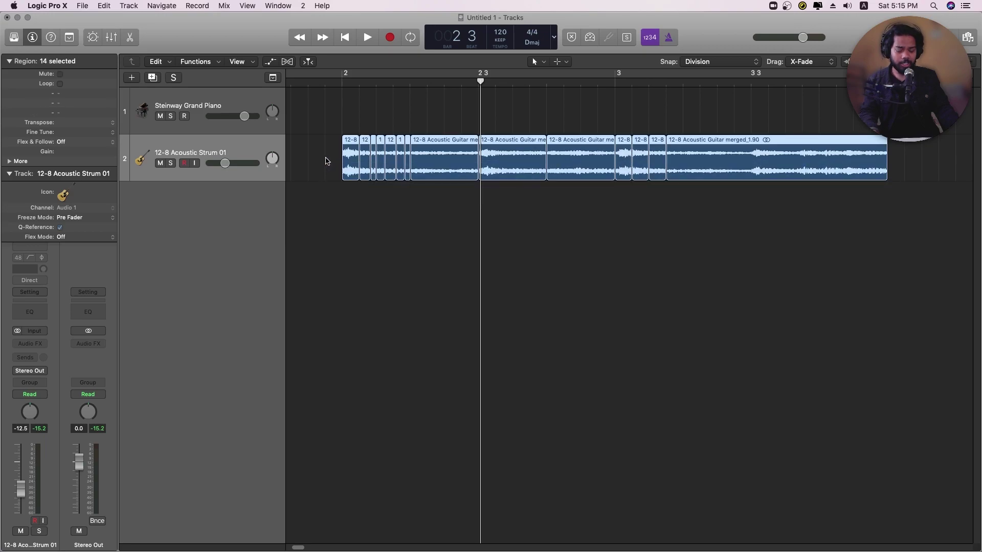
key("super+j")
left_click(567, 190)
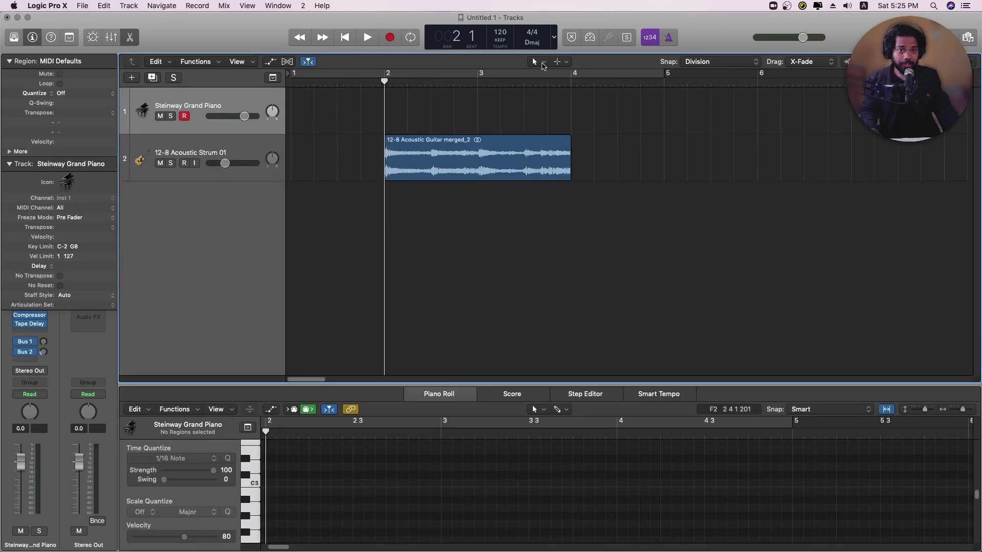
- Choose the Solo Tool and mute the 12-8 Acoustic Strum 01 track
left_click(543, 66)
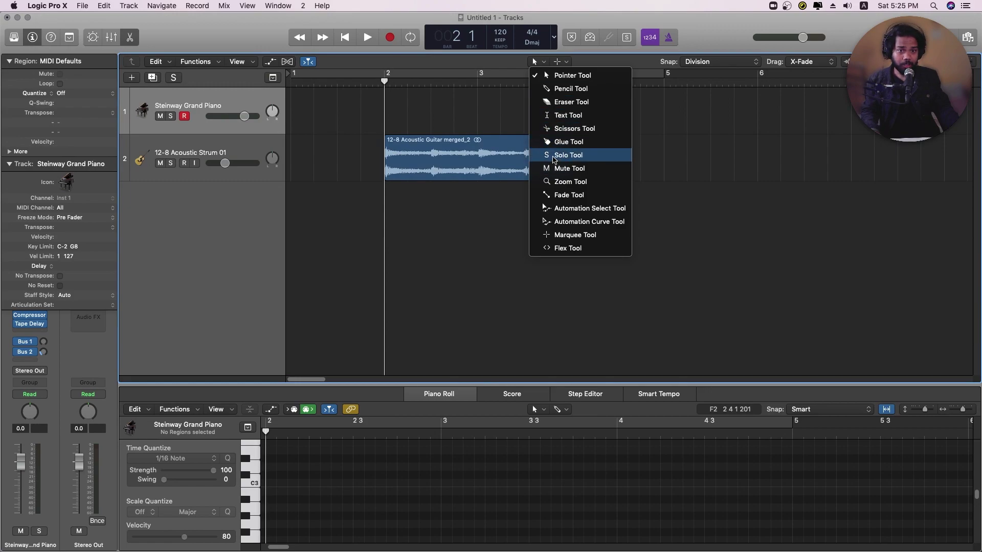
left_click(557, 158)
left_click(160, 163)
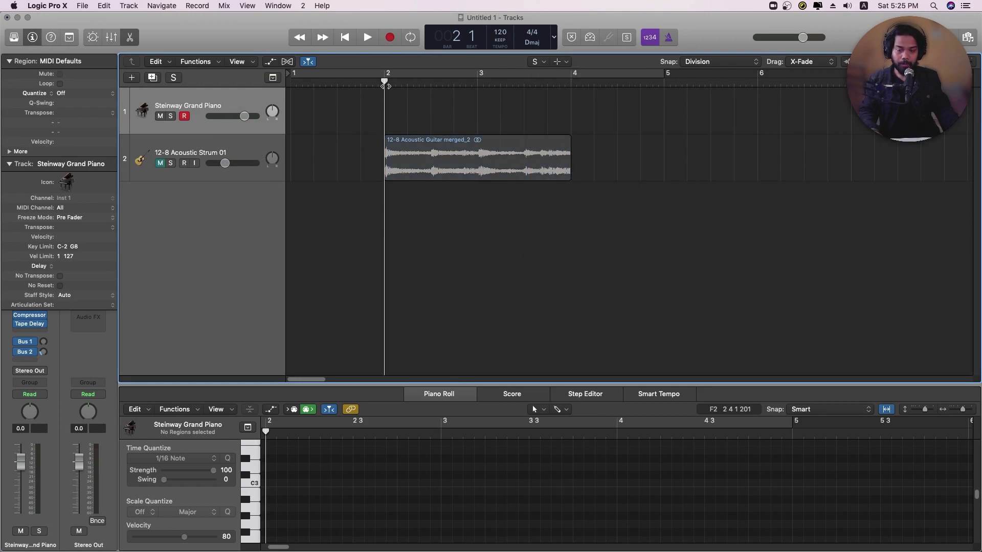
- Record a two-bar part on the Steinway Grand Piano track starting at bar 2, and repeat the recorded region once
key("r")
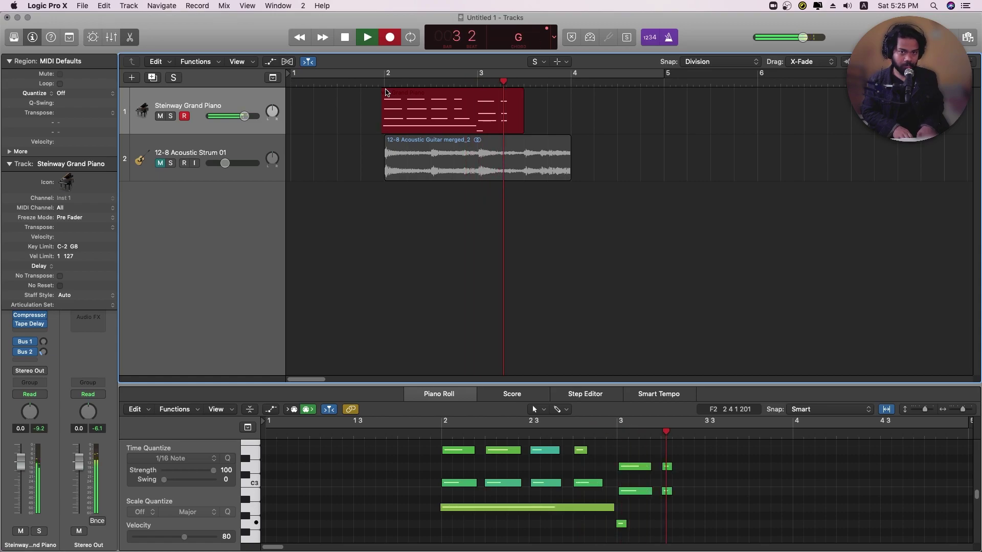
key("space")
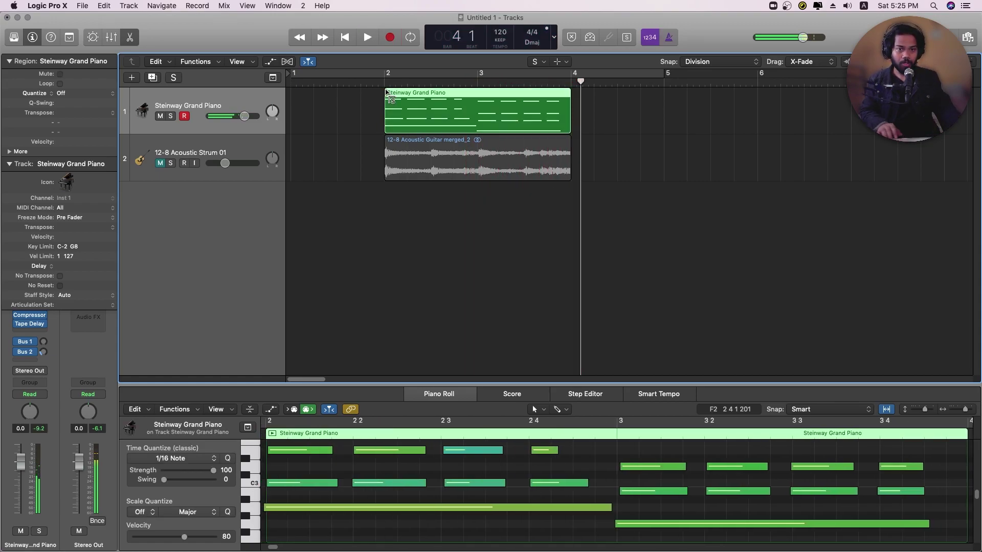
key("super+r")
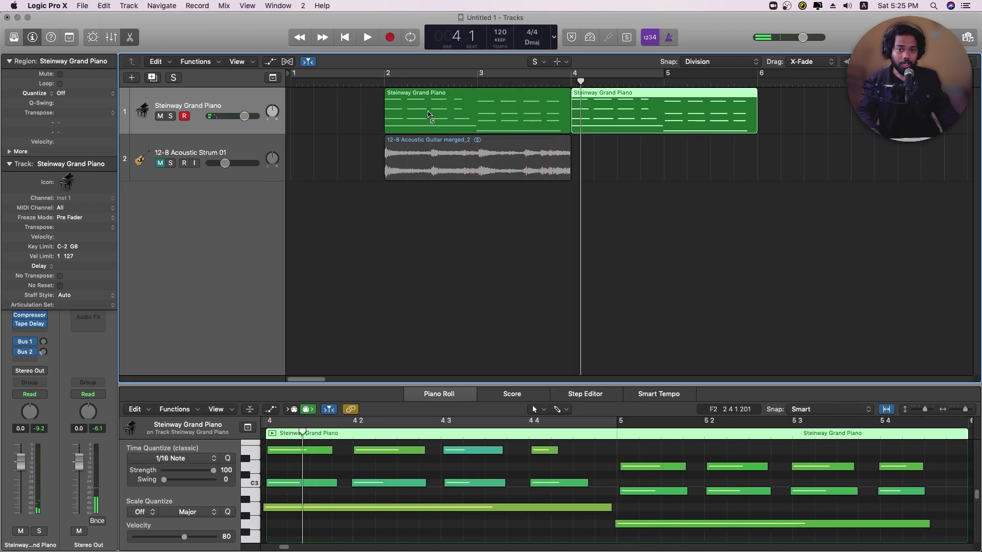
- Audition the two Steinway Grand Piano regions individually with the Solo Tool, then stop playback
left_click(398, 113)
key("shift+space")
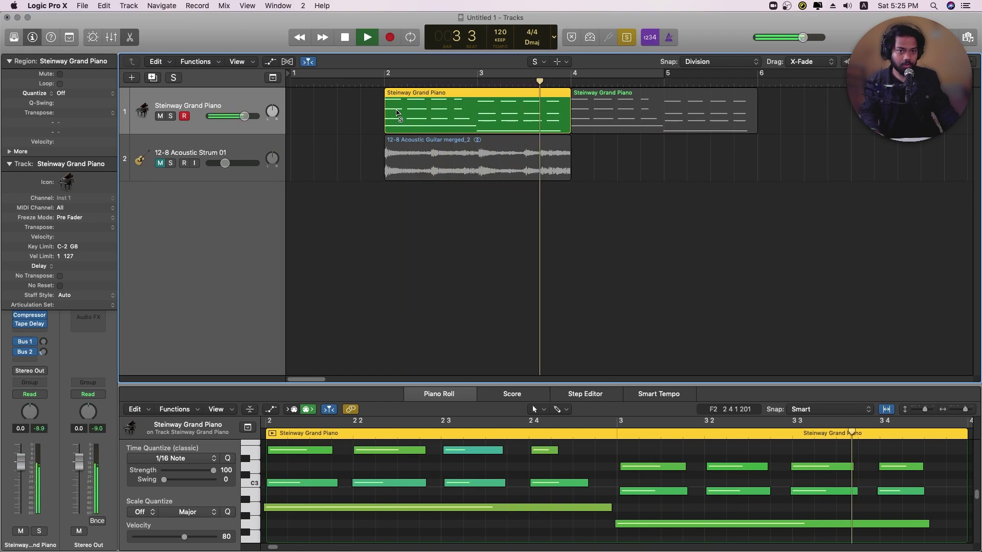
left_click(610, 110, "shift")
key("Return")
key("space")
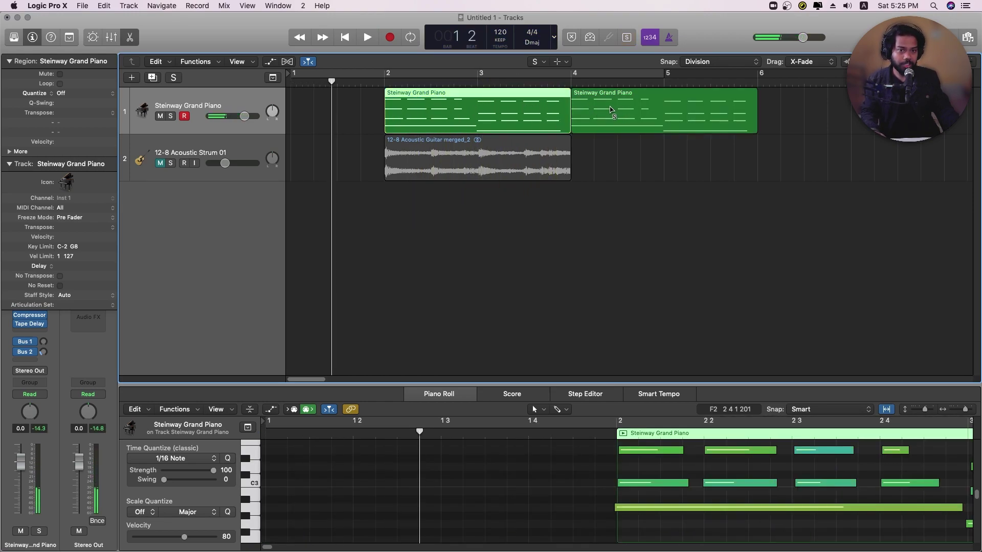
left_click(608, 109)
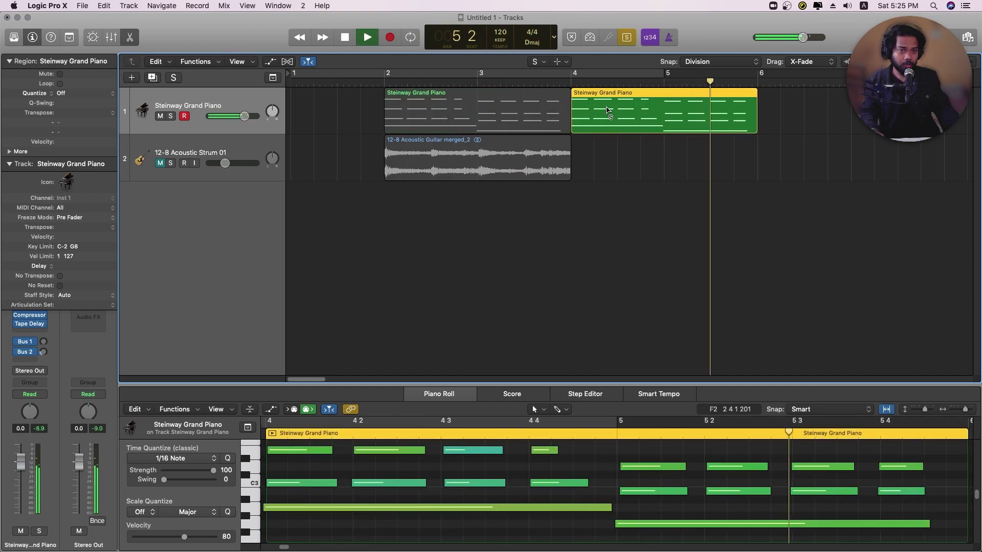
key("Return")
key("space")
- Mute the Steinway Grand Piano track instead of 12-8 Acoustic Strum 01, and repeat the acoustic guitar region once
left_click(160, 116)
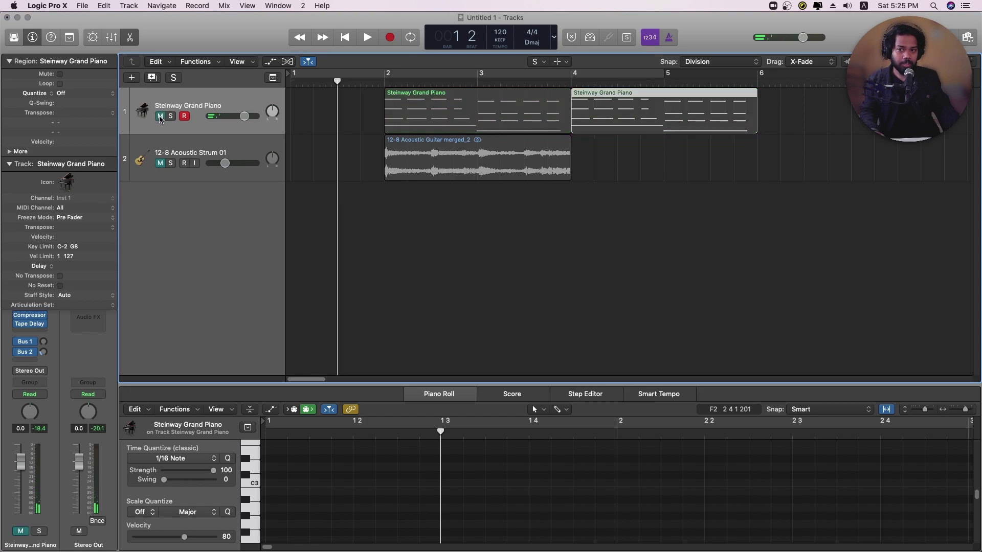
left_click(161, 164)
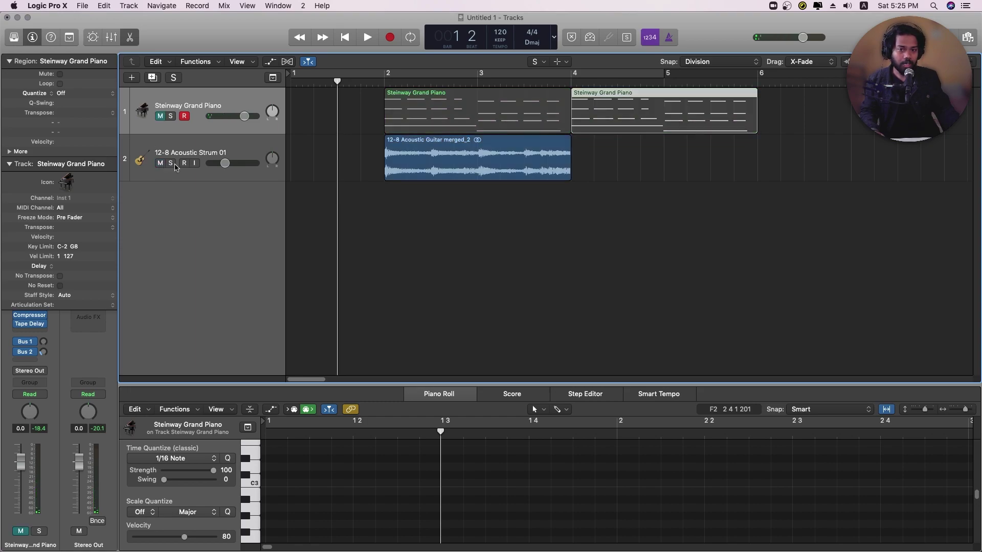
left_click(436, 159)
key("super+r")
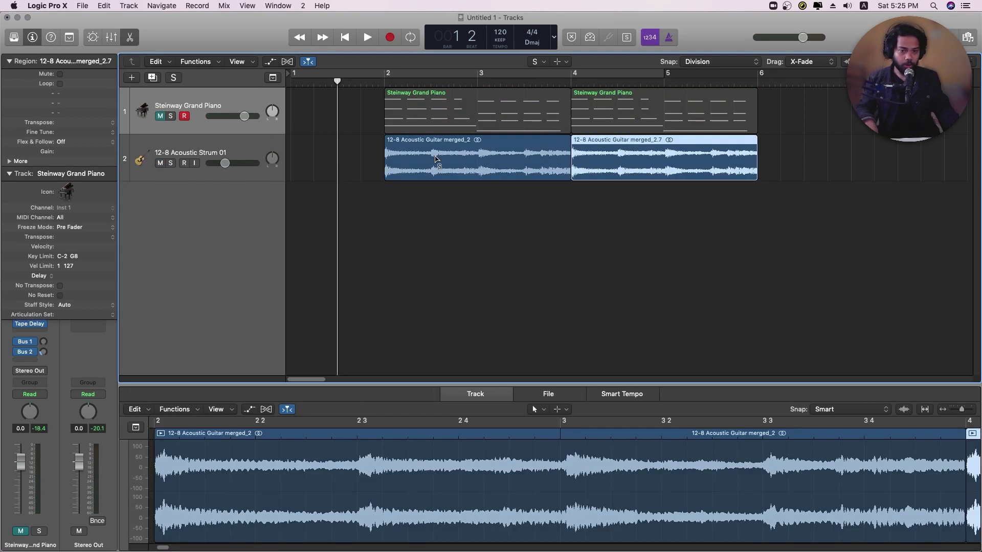
- Play the first acoustic guitar region on its own in Solo mode, and turn Solo mode off again
left_click(424, 164)
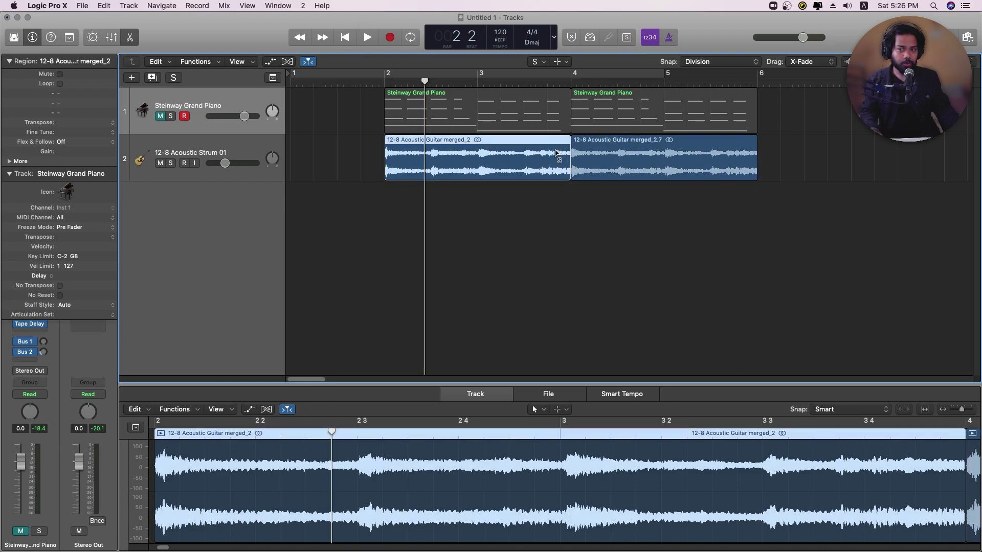
left_click(226, 151)
left_click(468, 162)
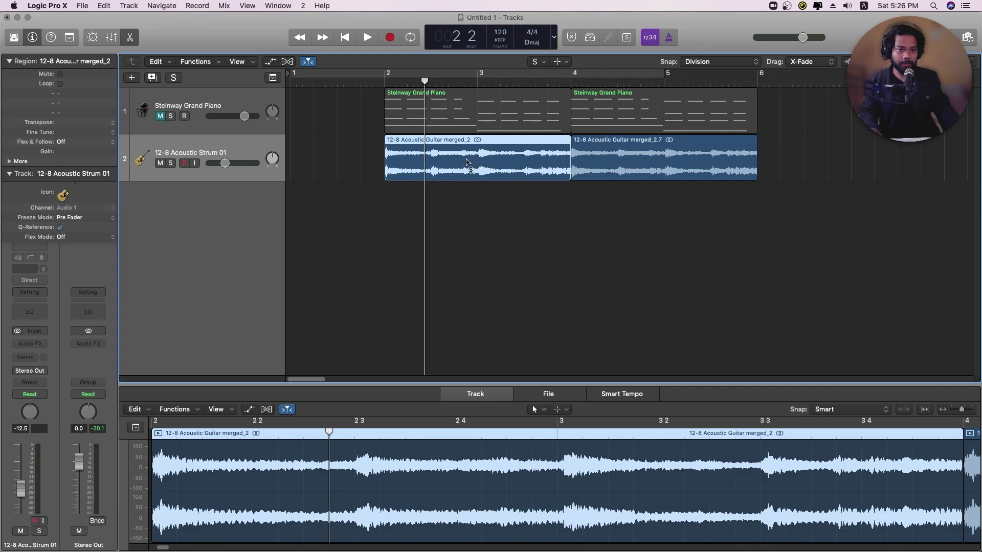
left_click(629, 37)
key("space")
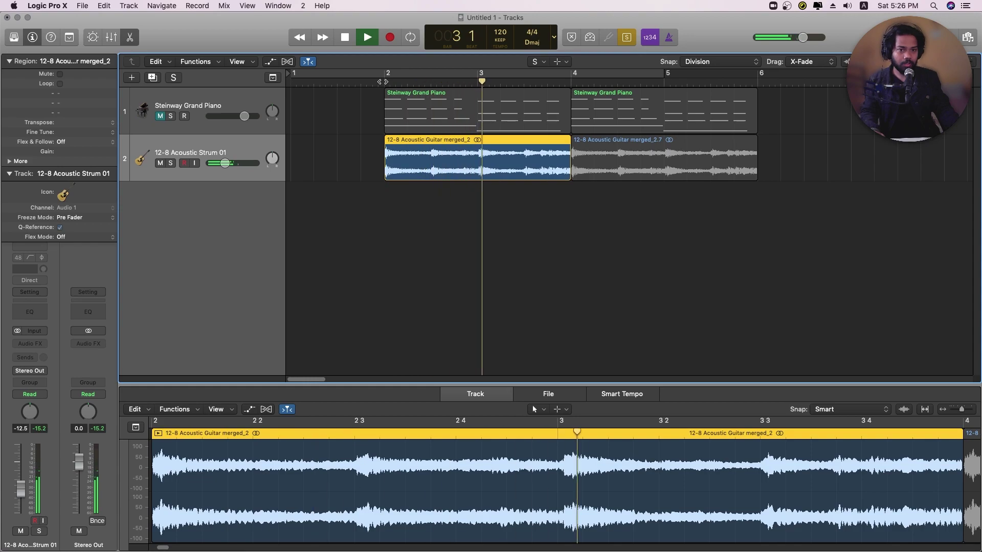
key("space")
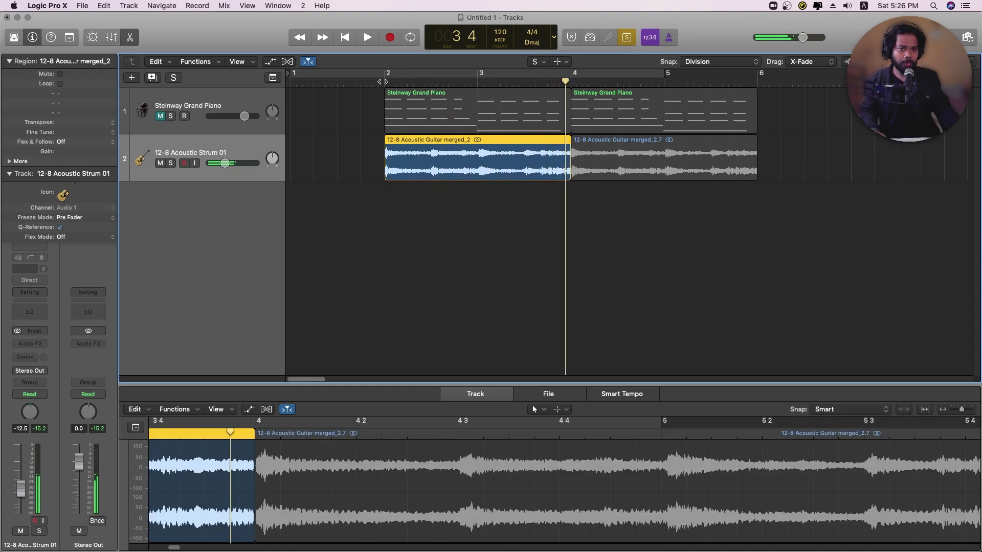
left_click(398, 268)
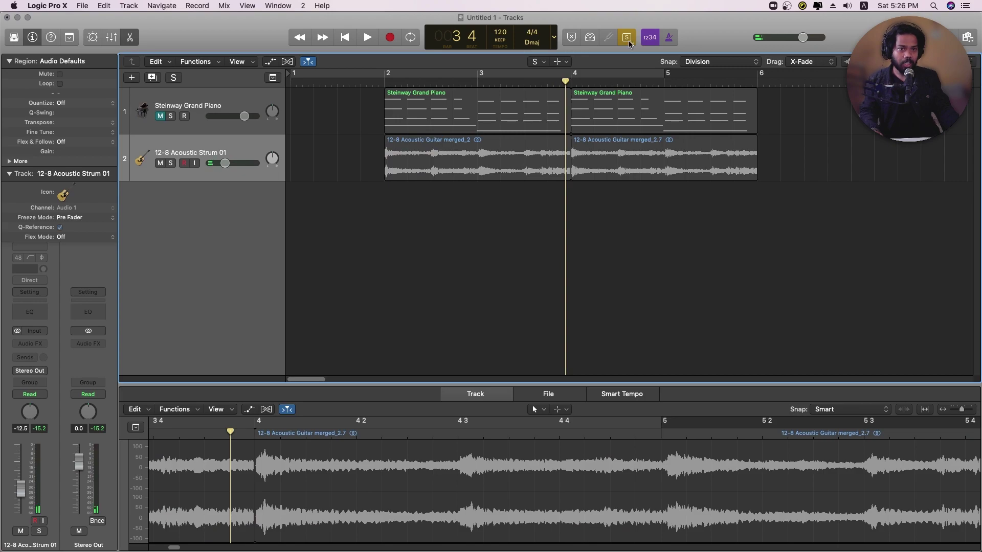
left_click(626, 37)
- Unmute the Steinway Grand Piano track, and solo and unsolo the 12-8 Acoustic Strum 01 track
left_click(160, 116)
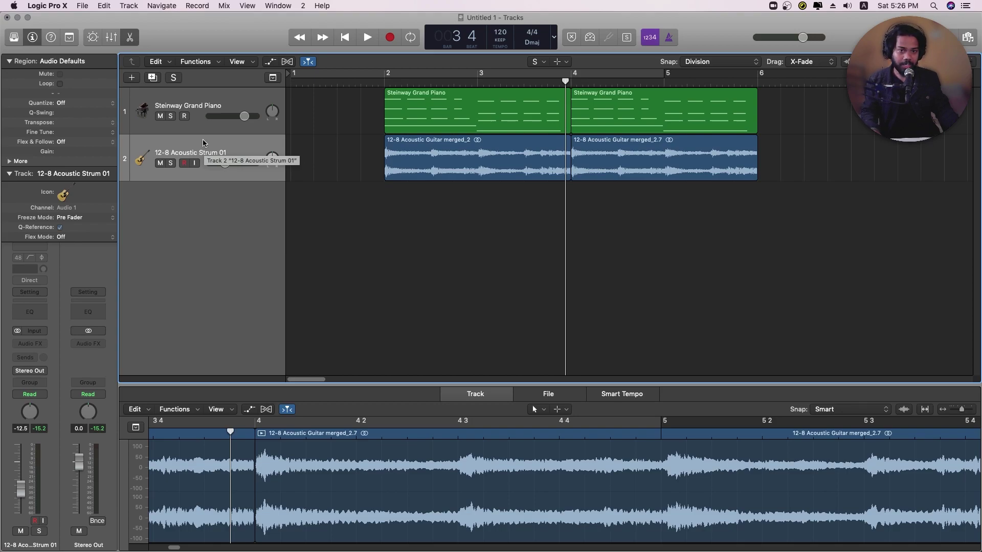
key("s")
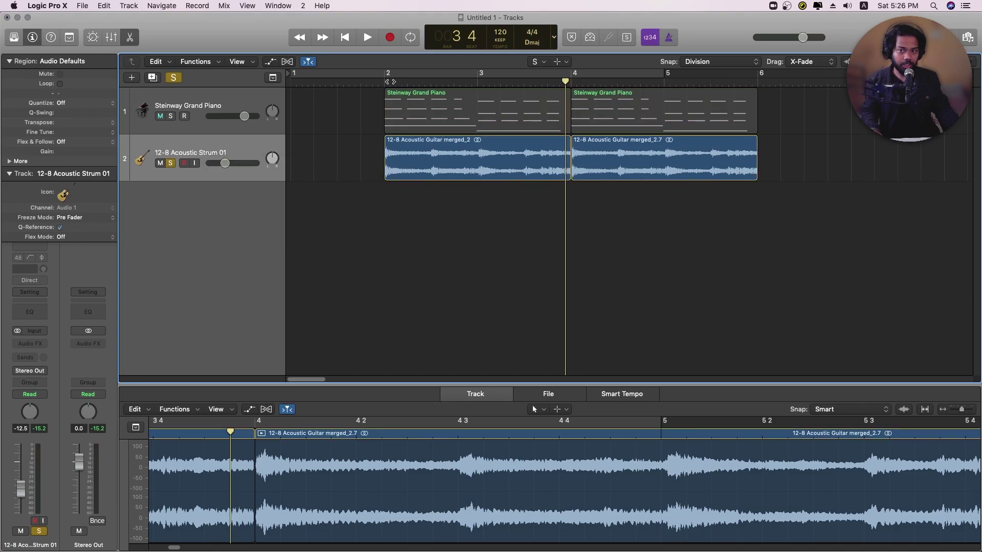
key("s")
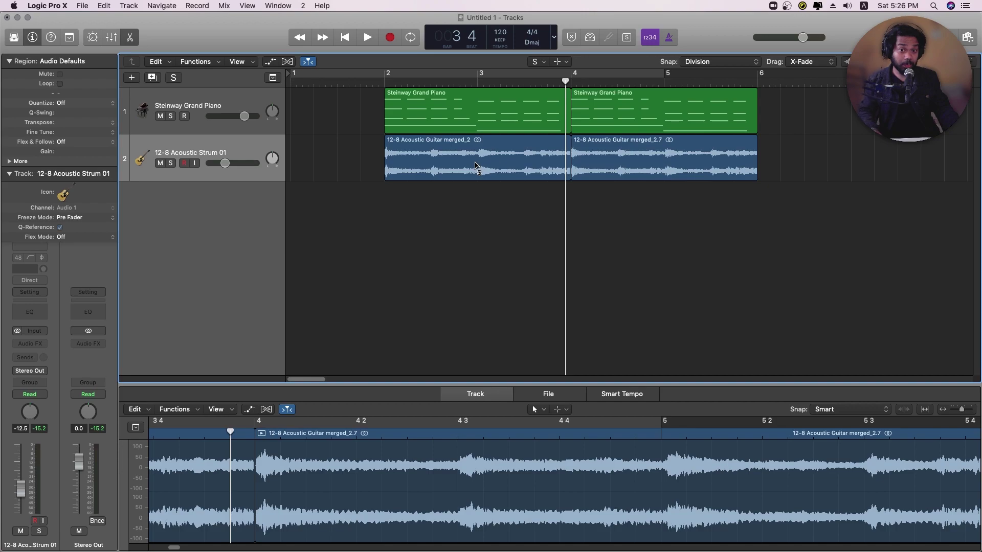
- Solo the first acoustic guitar region and play it from bar 2
left_click(470, 166)
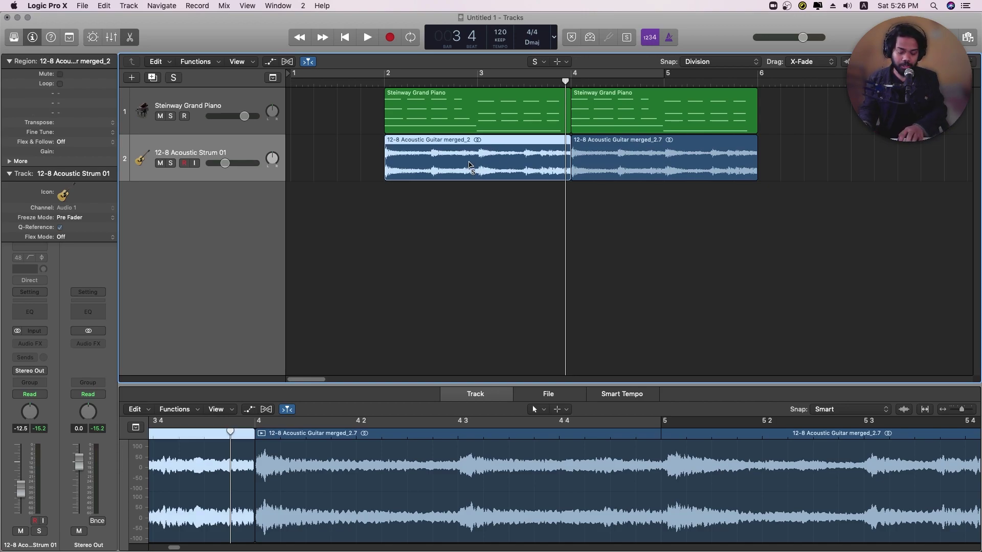
key("s")
left_click(385, 83)
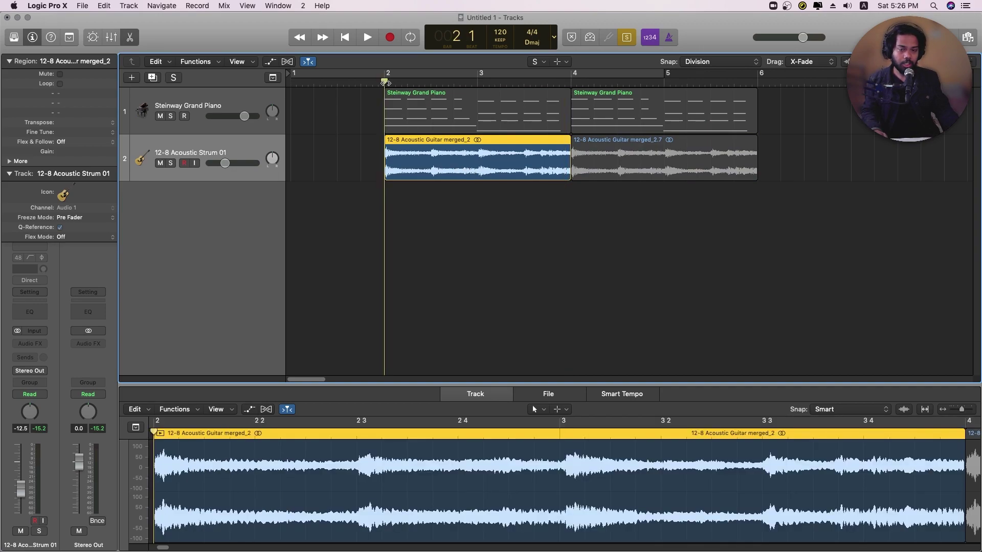
key("space")
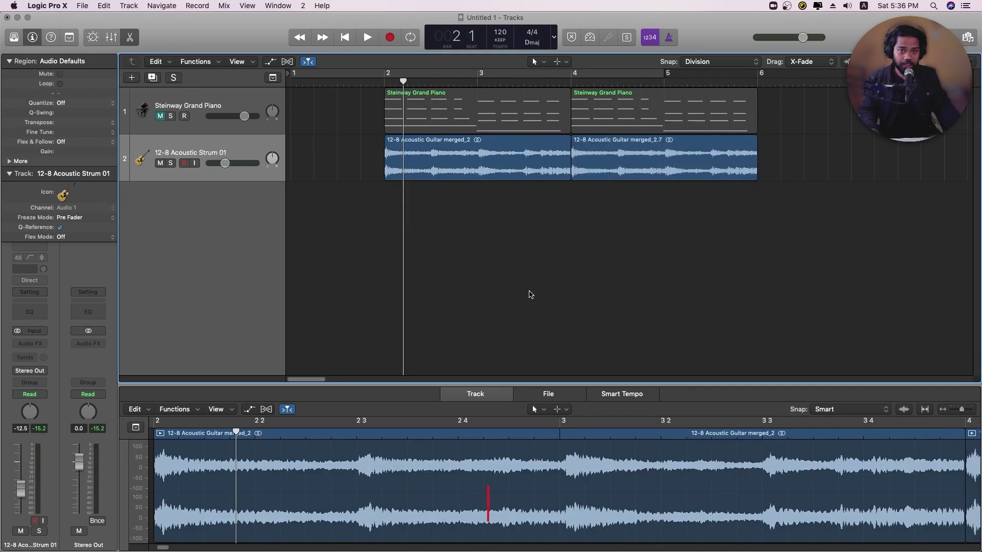
- Mute the first acoustic guitar region, between bars 2 and 4, with the Mute Tool
left_click(542, 62)
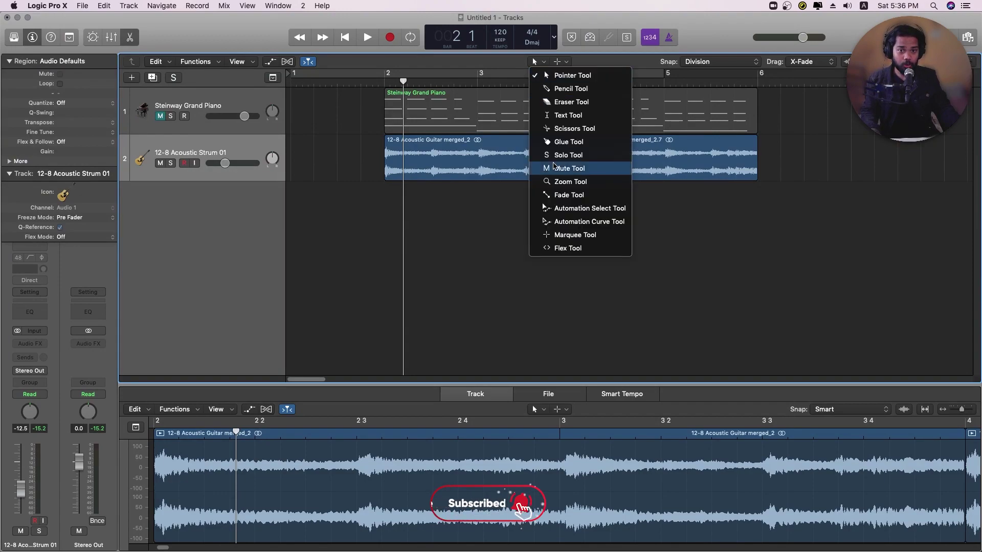
left_click(535, 170)
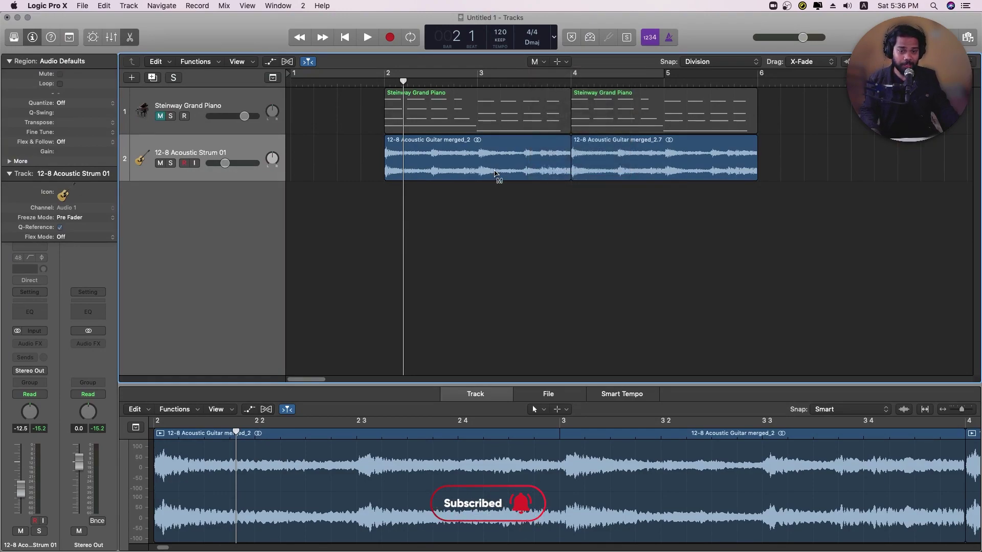
left_click(466, 163)
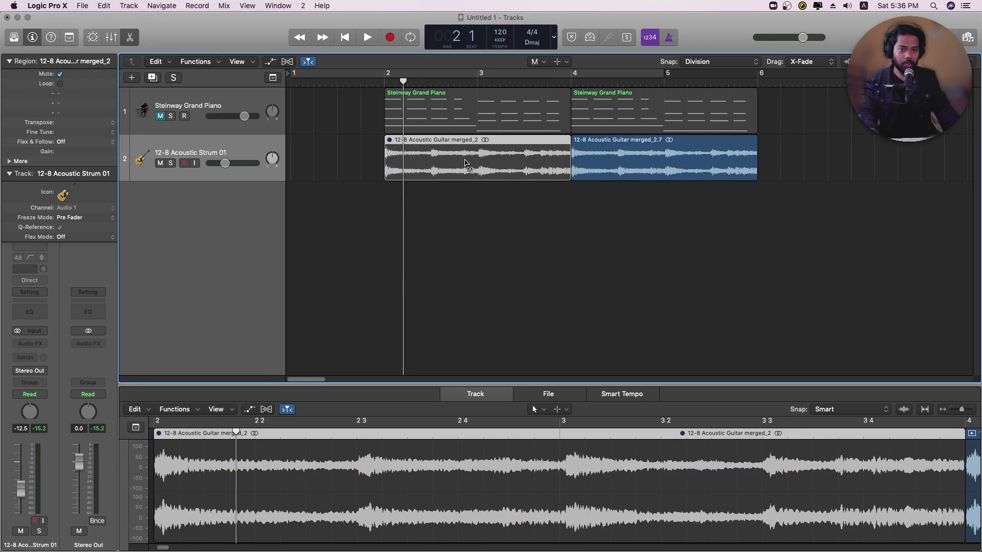
- Unmute the first acoustic guitar region with the Mute Tool, return to the Pointer Tool and deselect the region
left_click(466, 163)
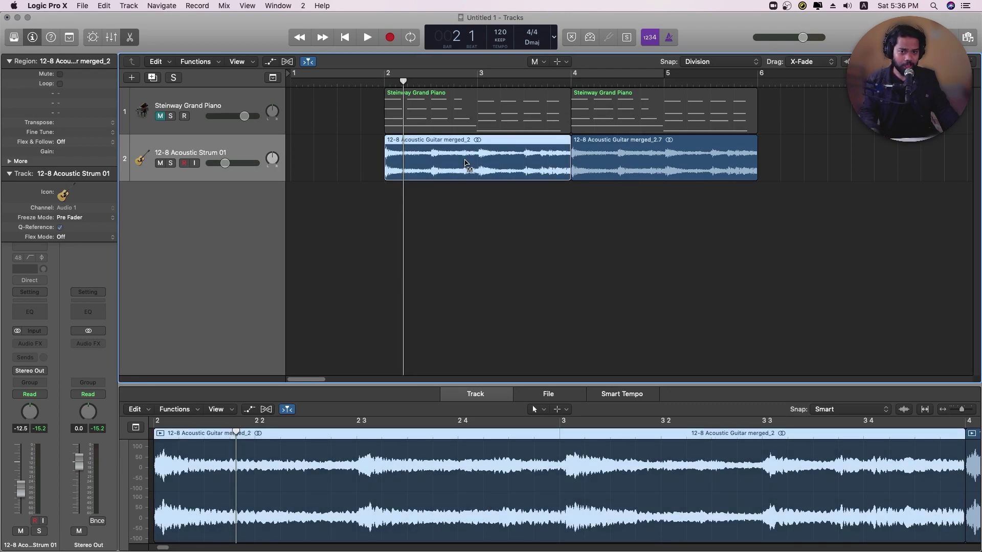
left_click(541, 62)
left_click(547, 78)
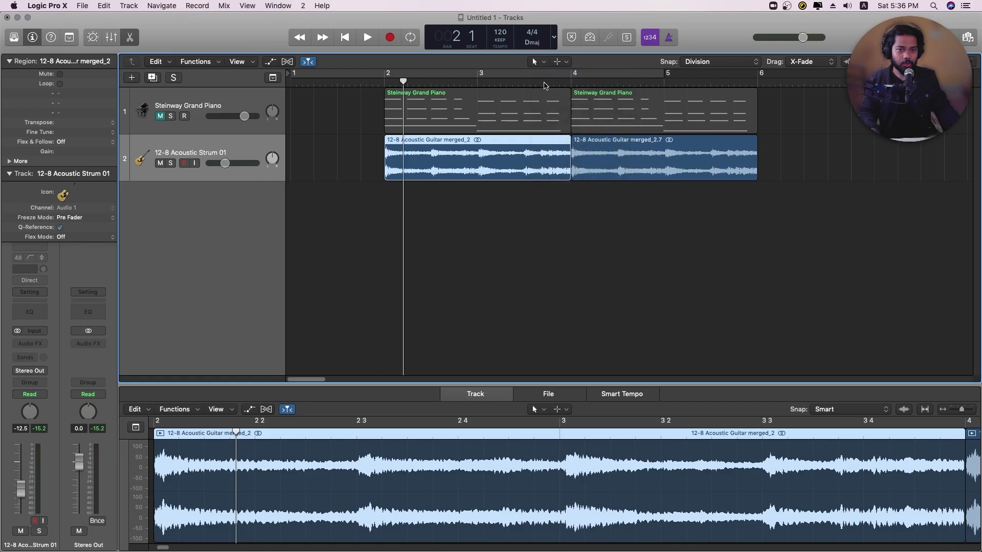
left_click(514, 221)
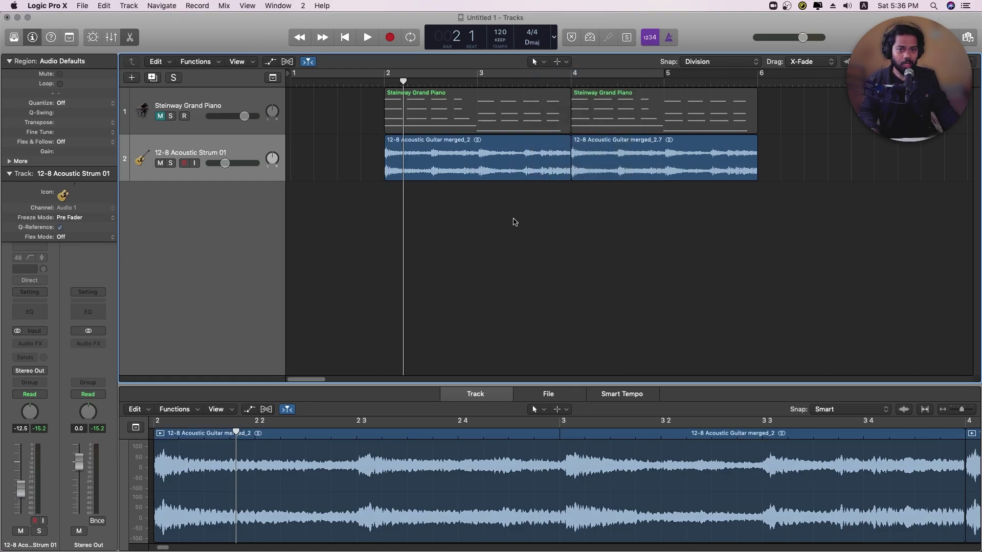
- Mute the first acoustic guitar region with the Pointer Tool active, and unmute it again
left_click(500, 164)
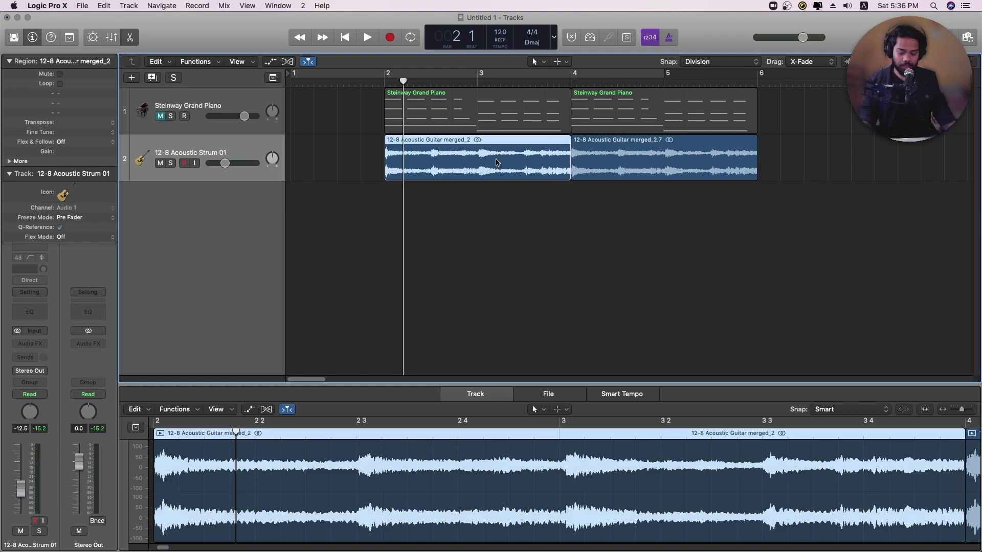
key("m")
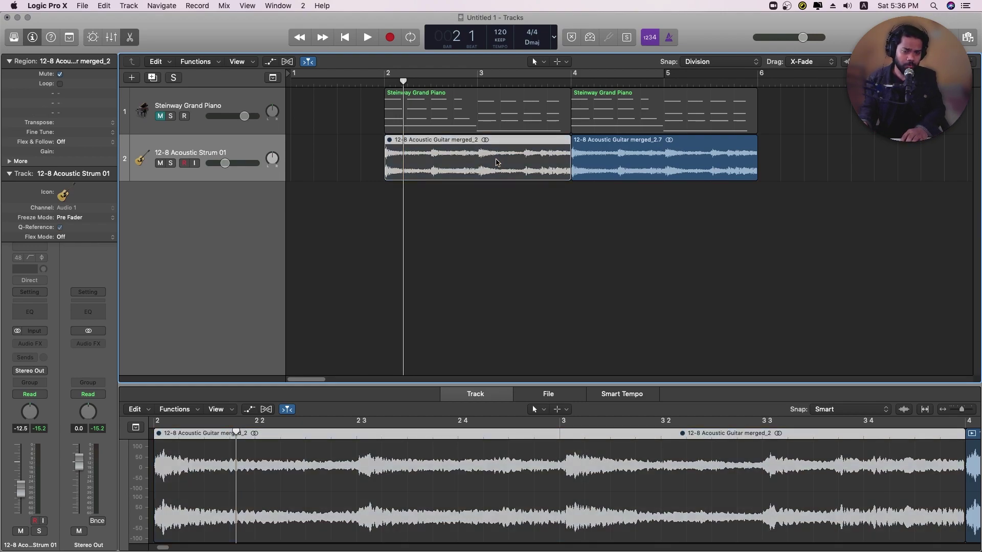
key("m")
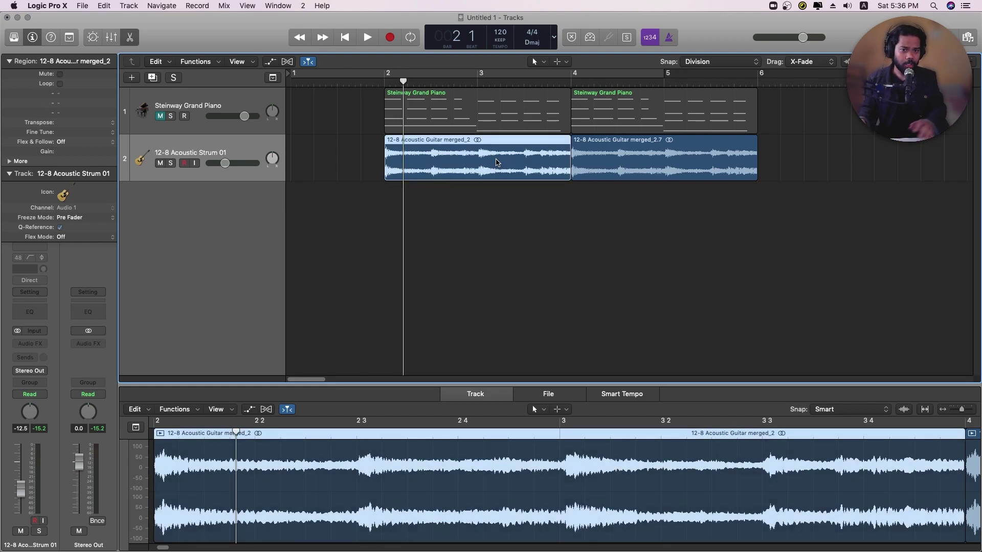
- Magnify the regions around bar 3 and then around bar 5 with the Zoom Tool, restoring the full view each time
left_click(535, 62)
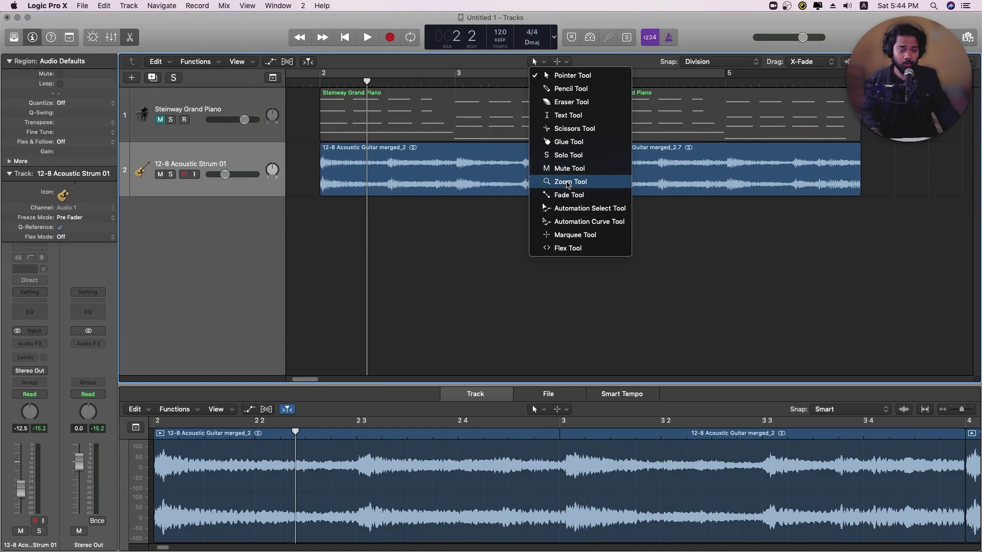
left_click(568, 184)
left_click_drag(571, 226, 476, 160)
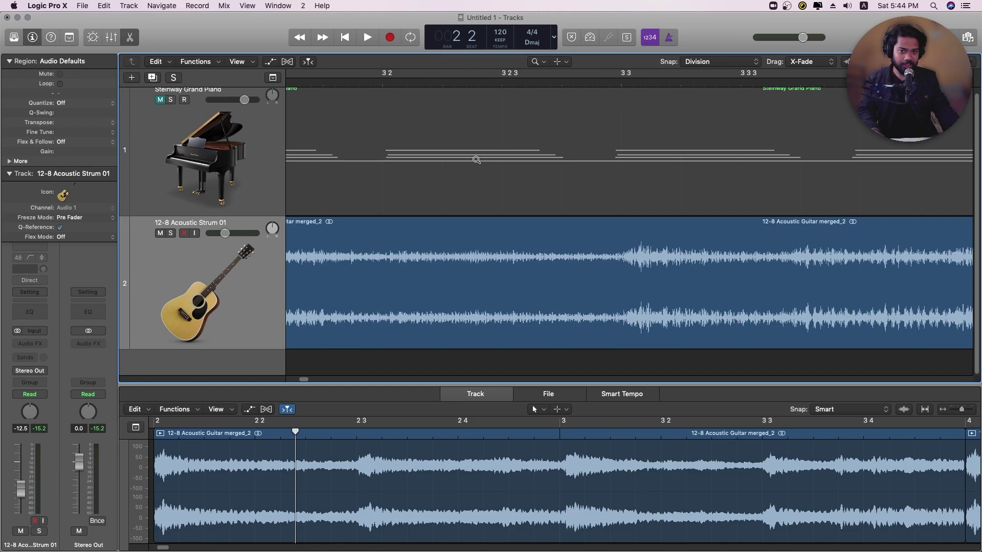
left_click(501, 178)
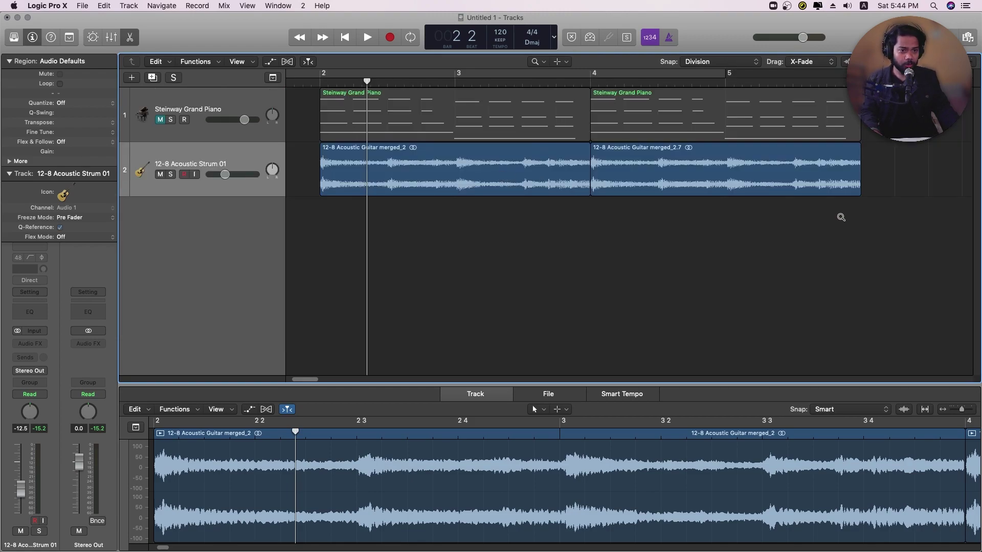
left_click_drag(814, 223, 689, 135)
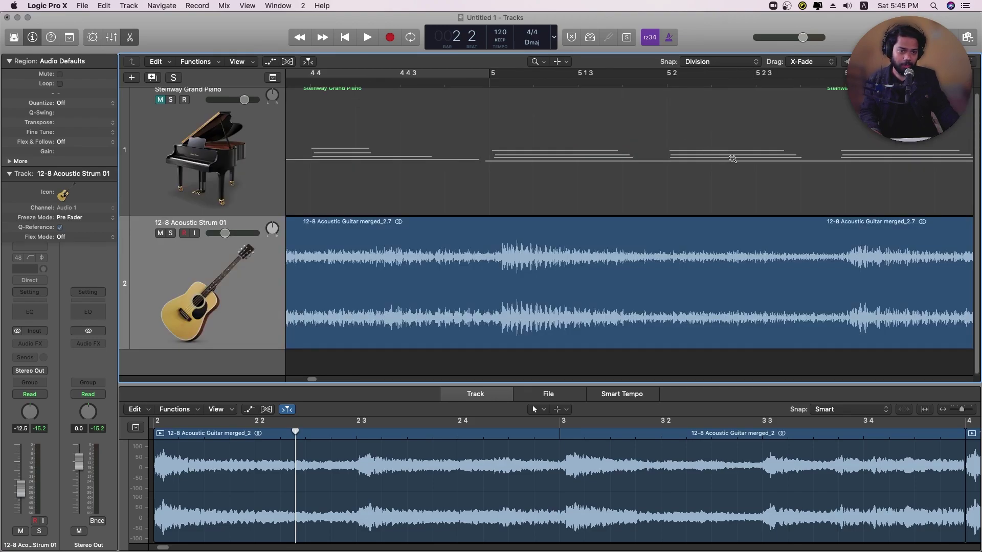
left_click(728, 157)
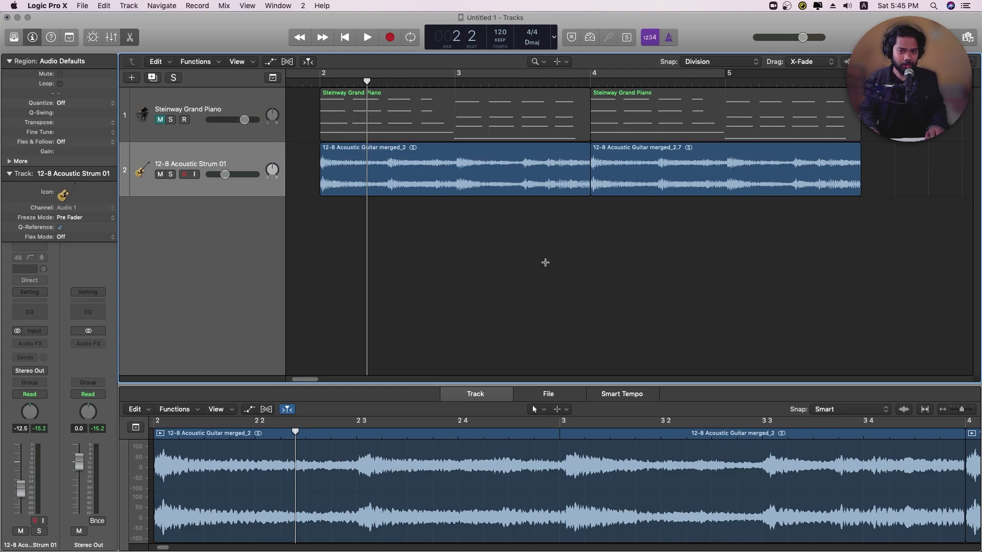
key("super+Down")
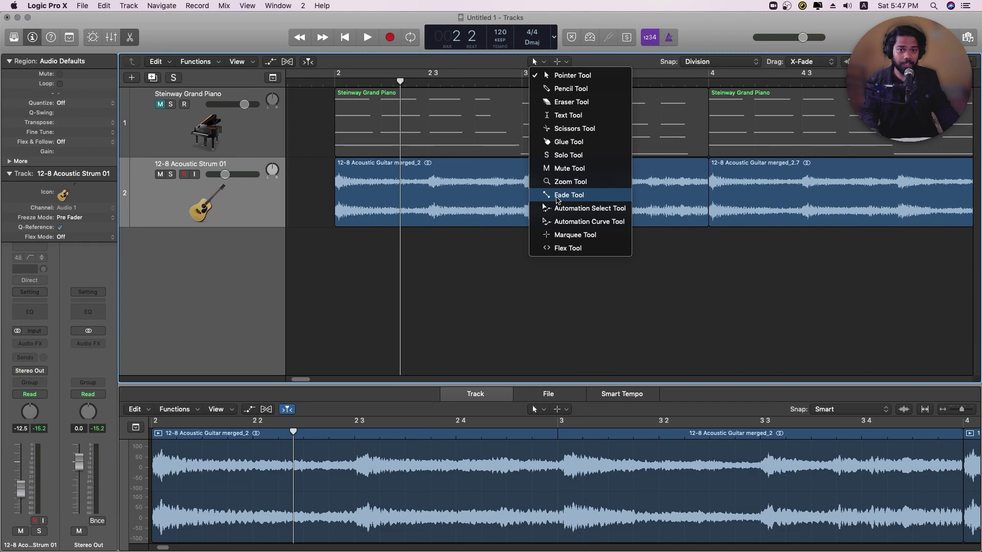
- Add a fade-in at the start of the first guitar region and a fade-out at the end of the second with the Fade Tool
left_click(558, 194)
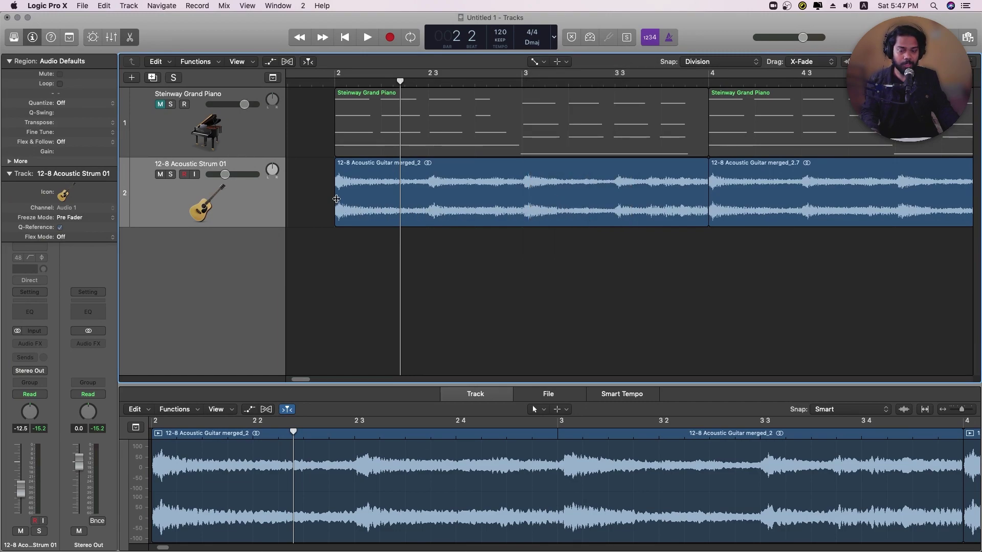
left_click_drag(396, 195, 326, 194)
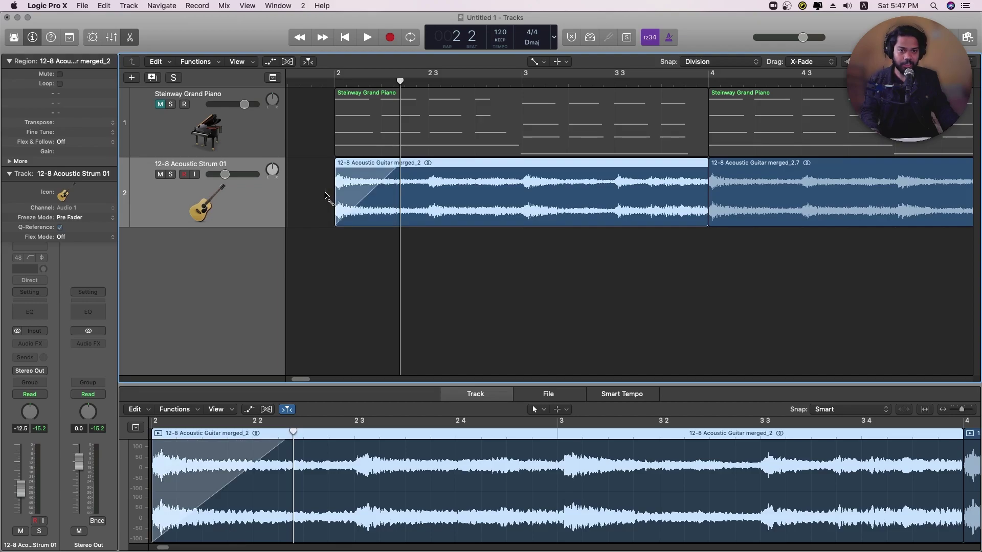
left_click_drag(302, 381, 310, 381)
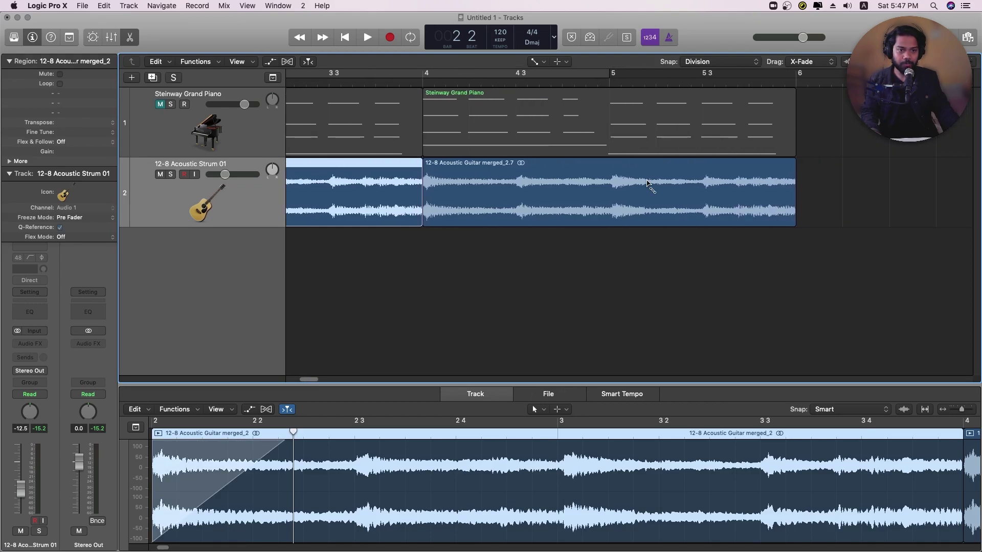
left_click(739, 192)
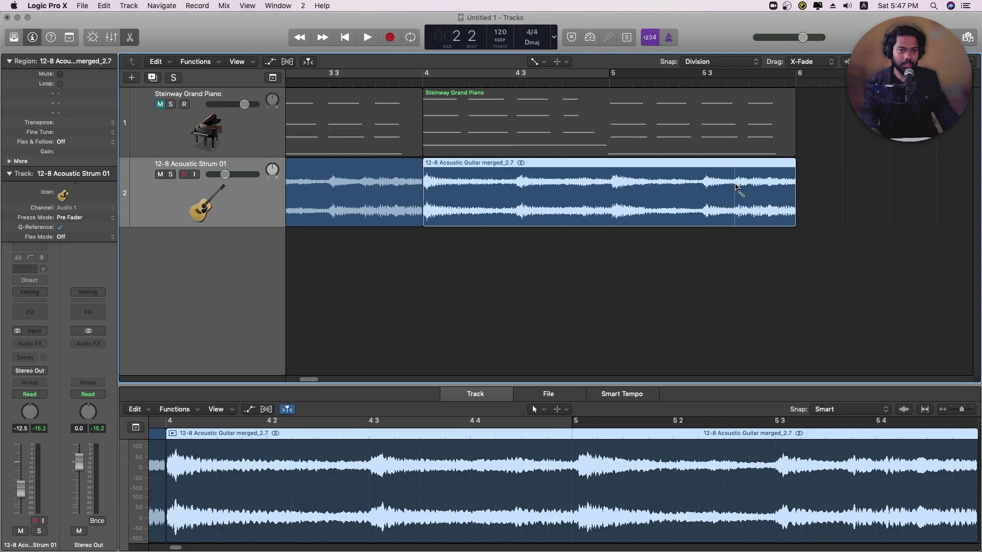
left_click_drag(793, 182, 726, 205)
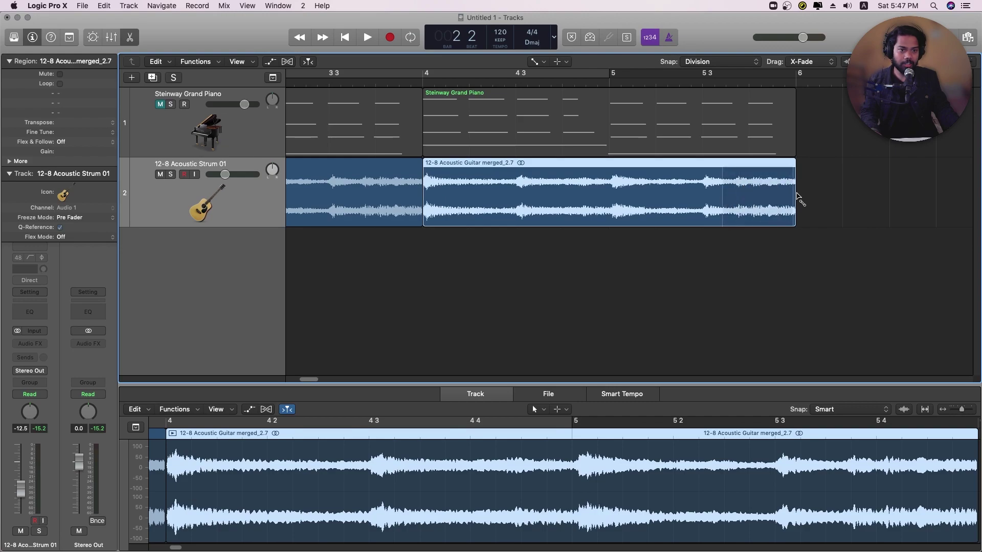
- Crossfade the two guitar regions at bar 4 with the Fade Tool, and undo the fades after returning to the Pointer Tool
left_click_drag(314, 384, 306, 384)
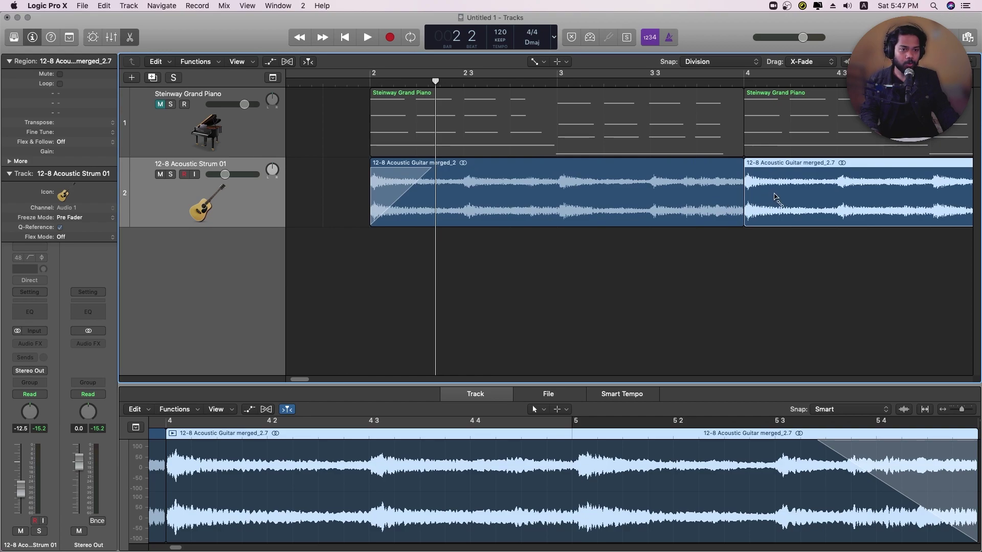
left_click_drag(793, 197, 690, 201)
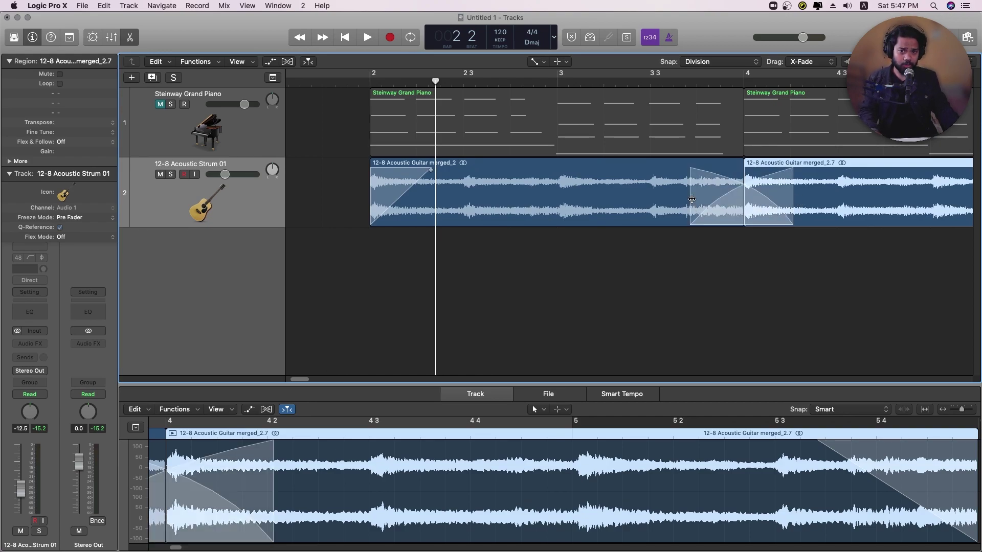
left_click(538, 62)
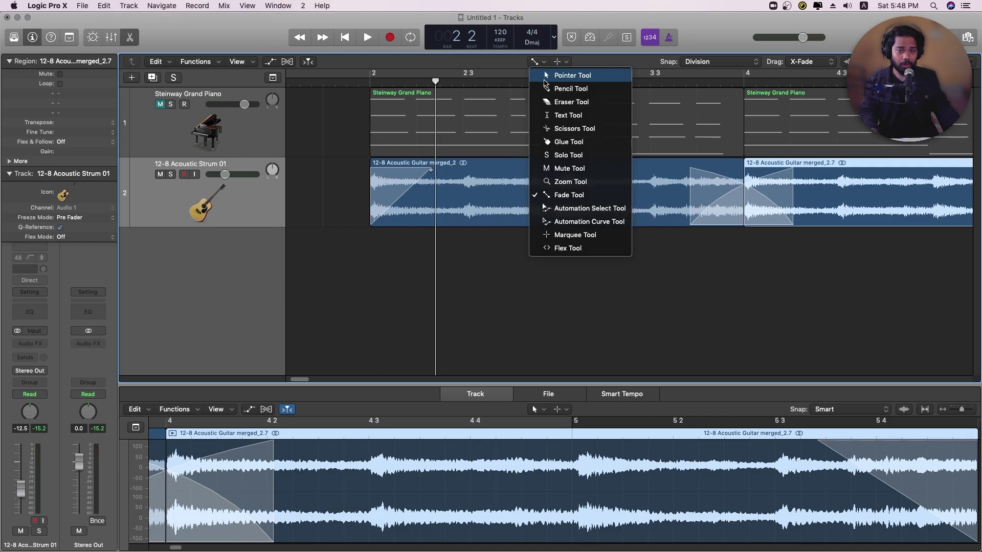
left_click(546, 77)
key("super+z")
key("super+z")
- Fade in the start of the first guitar region and fade out the end of the second, keeping the Pointer Tool active
left_click(423, 177)
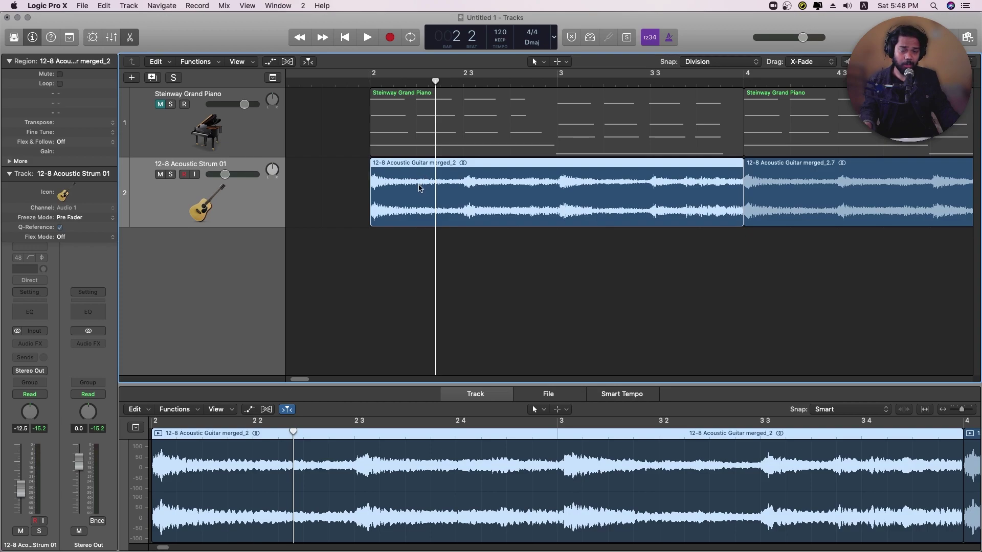
left_click_drag(371, 192, 419, 184)
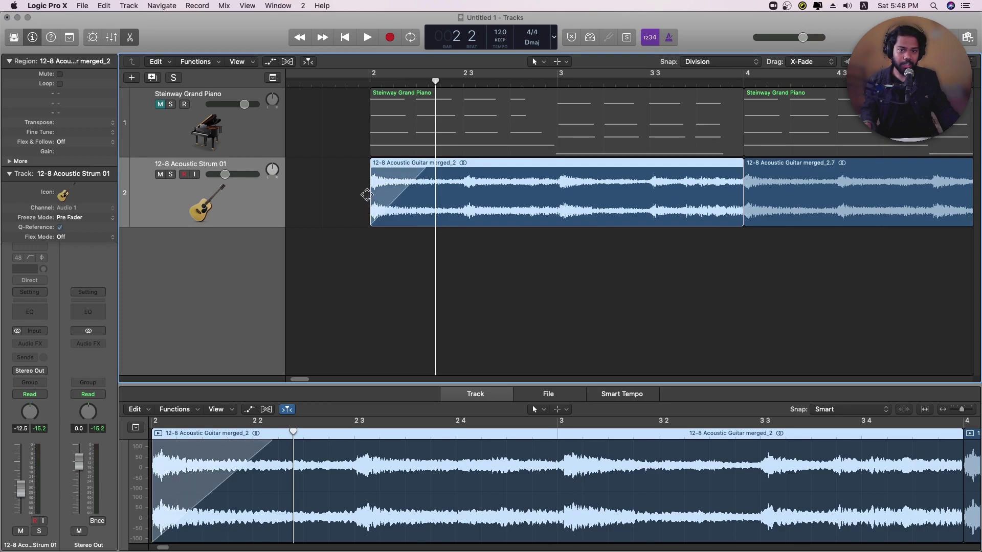
left_click_drag(301, 380, 307, 383)
left_click(633, 195)
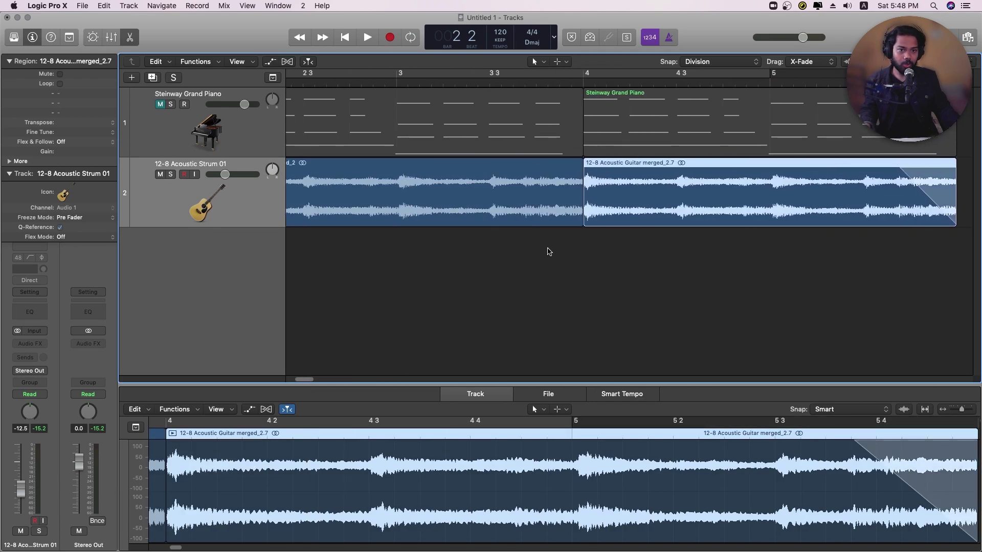
- Create a crossfade between the two guitar regions at bar 4 and set its type to Crossfade
left_click_drag(625, 198, 536, 202)
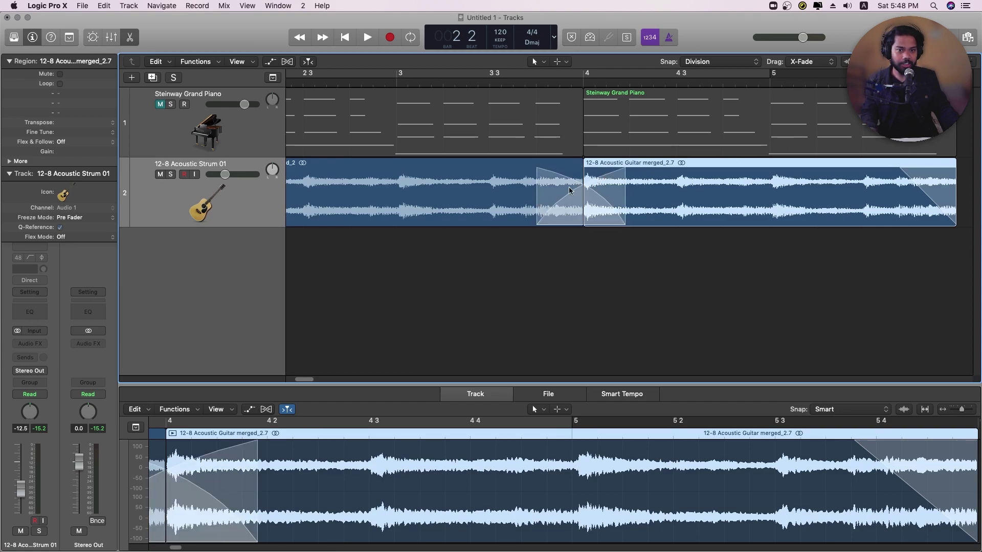
right_click(569, 190)
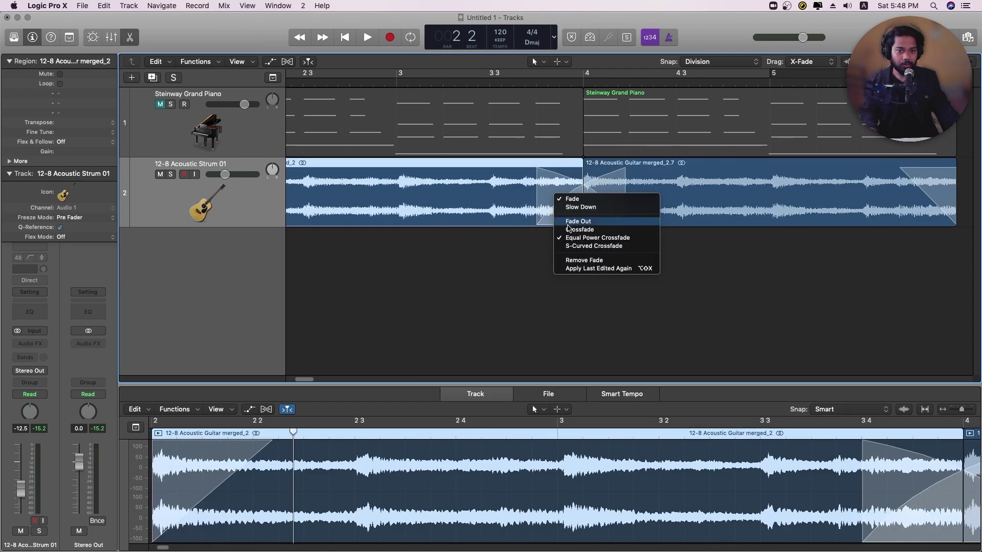
left_click(569, 230)
- Change the crossfade at bar 4 to S-Curved Crossfade and set it to Slow Down
right_click(567, 212)
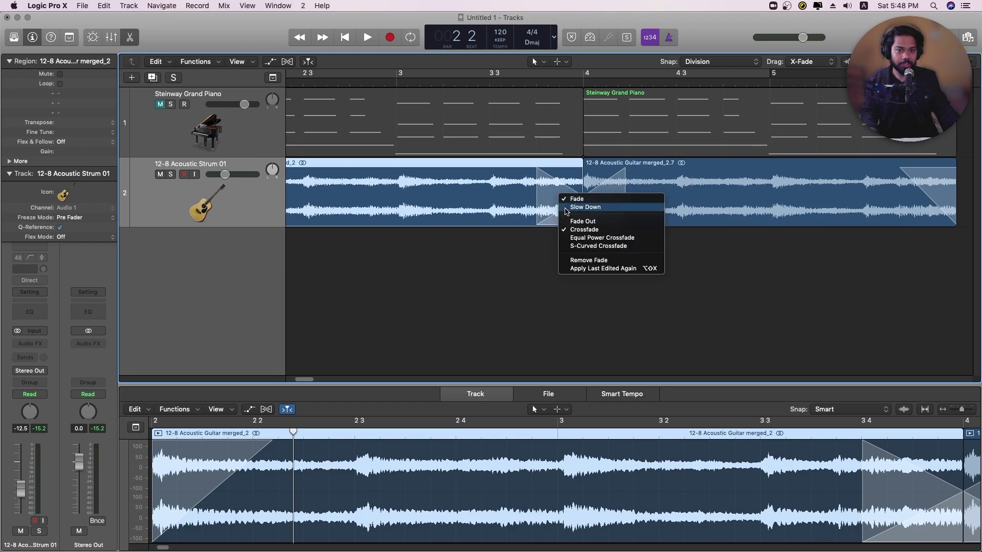
left_click(569, 246)
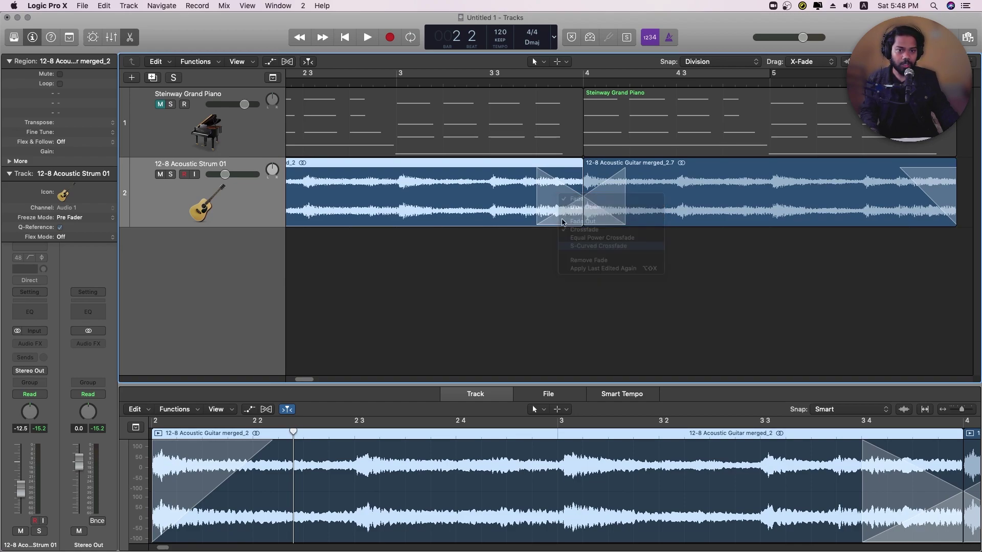
right_click(567, 205)
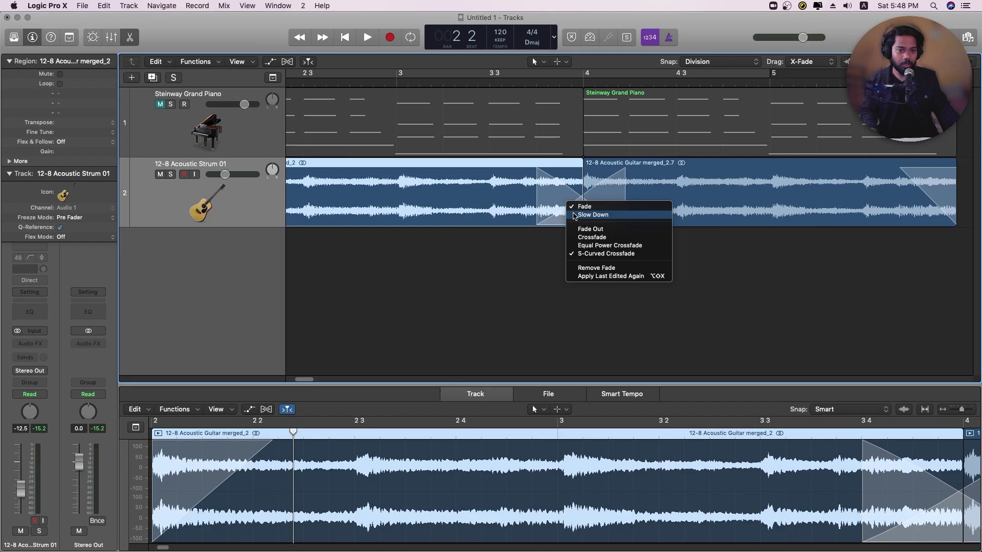
left_click(574, 215)
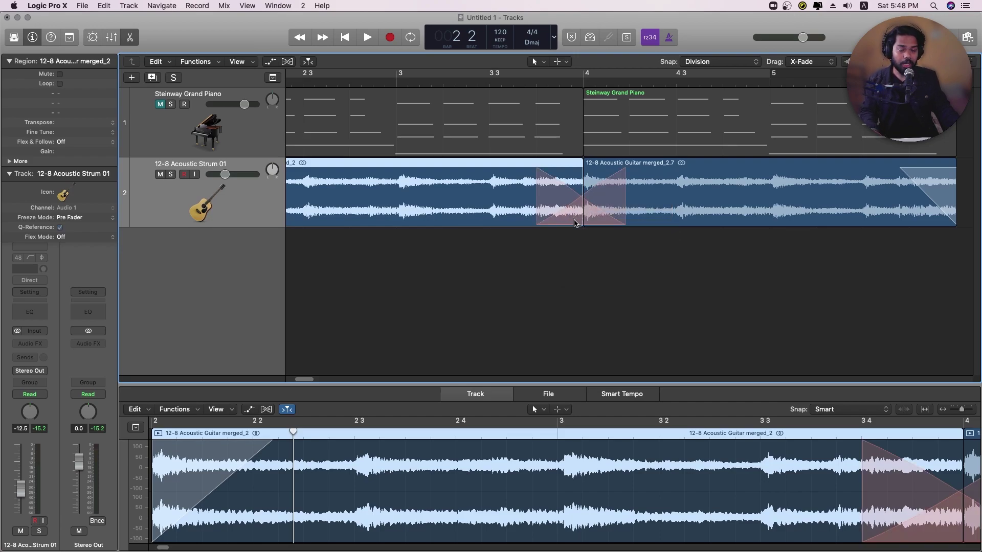
- Solo the 12-8 Acoustic Strum 01 track and play through the crossfade from bar 3, beat 3
left_click(524, 82)
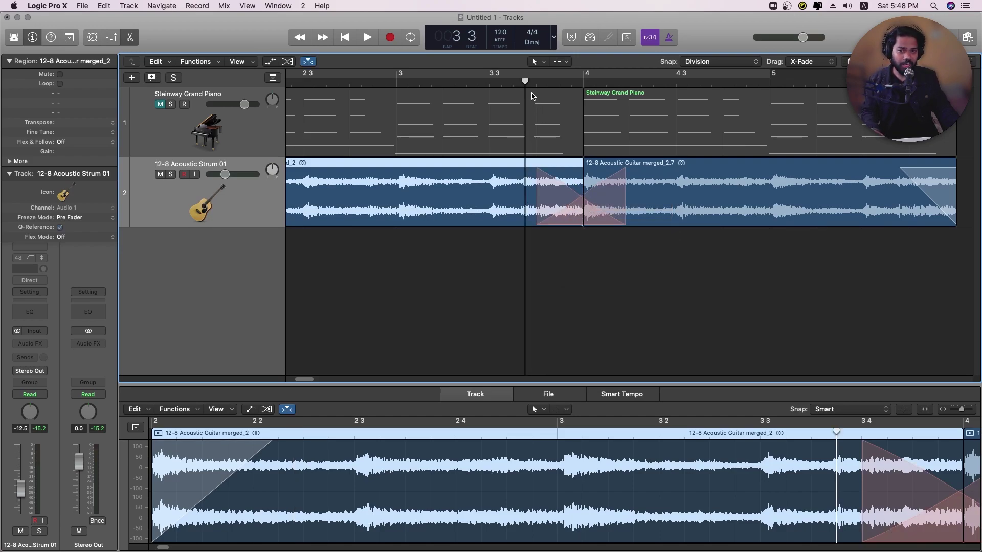
left_click(170, 175)
key("space")
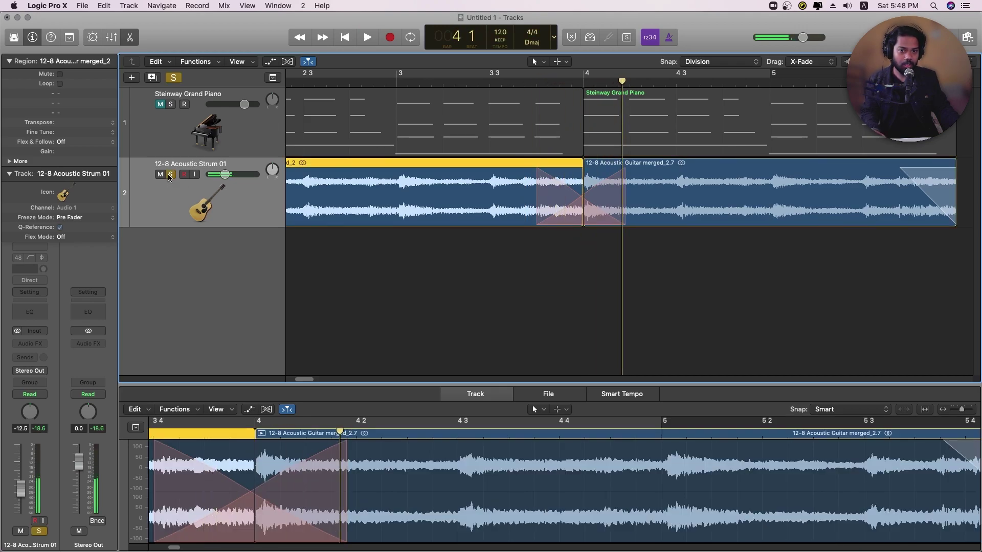
- Bend the fade-in at the start of the first guitar region into a curve with the Fade Tool
left_click_drag(961, 61, 955, 61)
left_click_drag(314, 381, 305, 380)
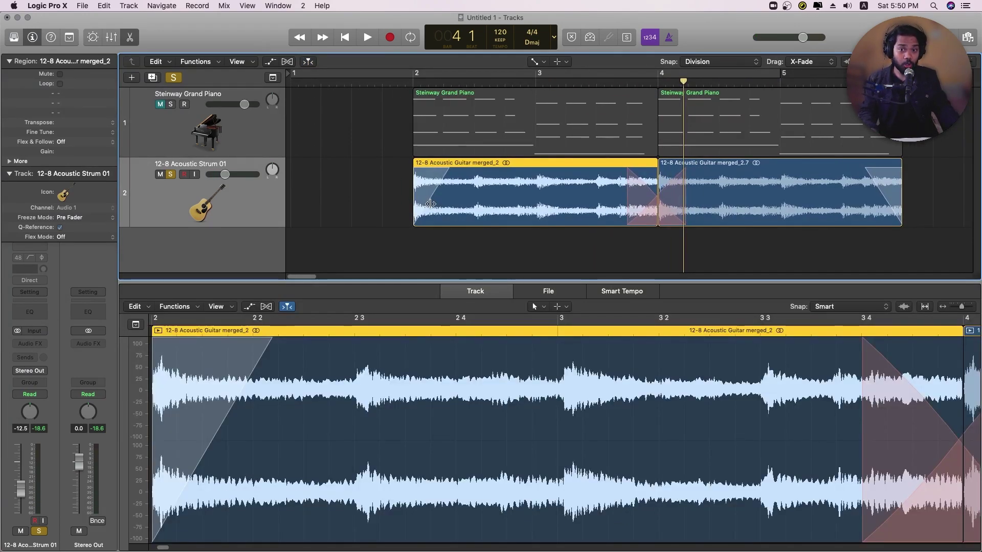
left_click(535, 61)
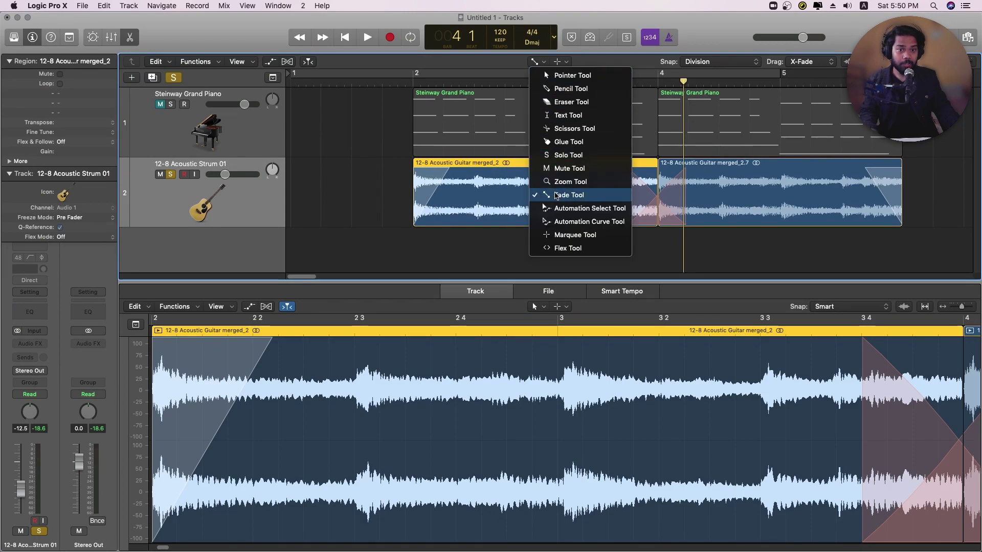
left_click(556, 195)
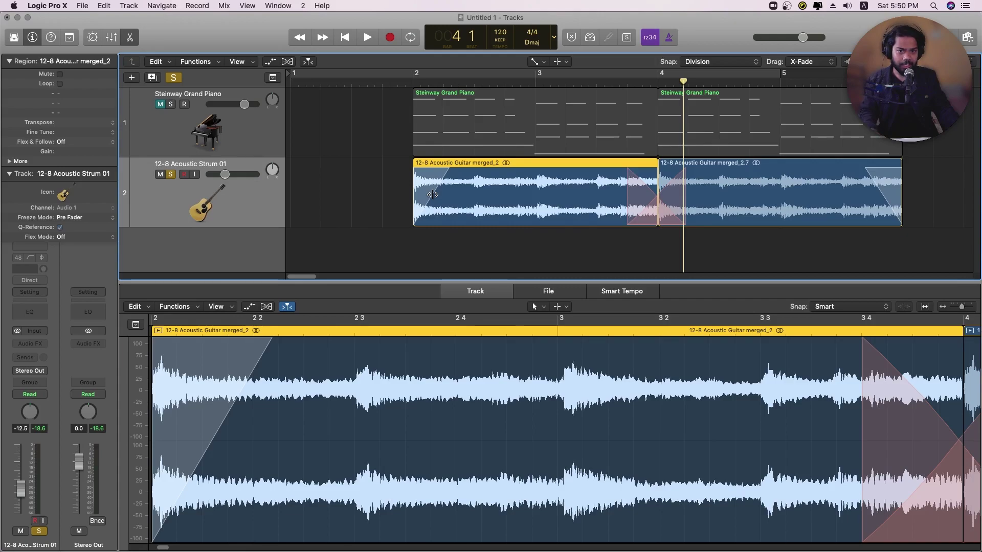
left_click_drag(433, 194, 453, 202)
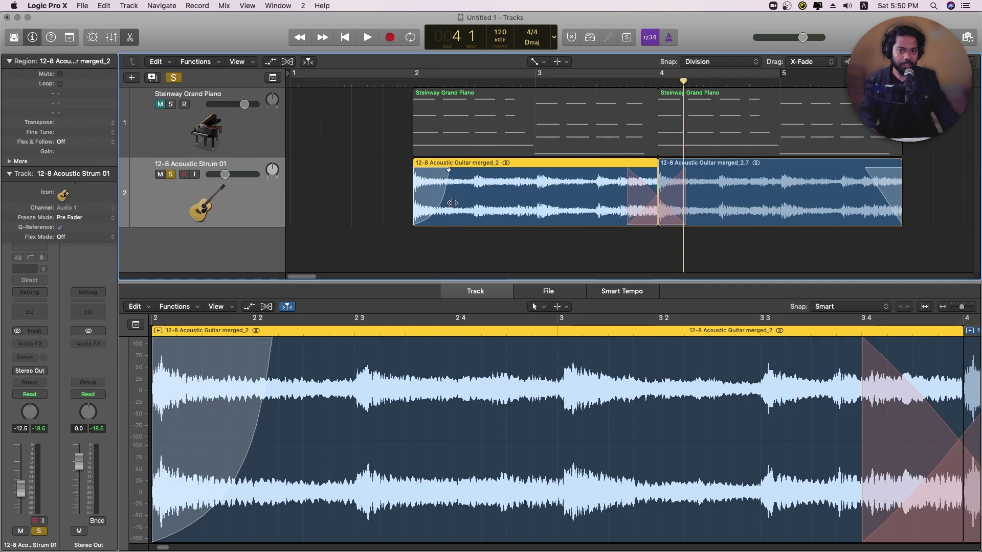
- Bend the fade-out at the end of the second guitar region into a curve and lengthen the first region's fade-in
left_click_drag(885, 206, 861, 202)
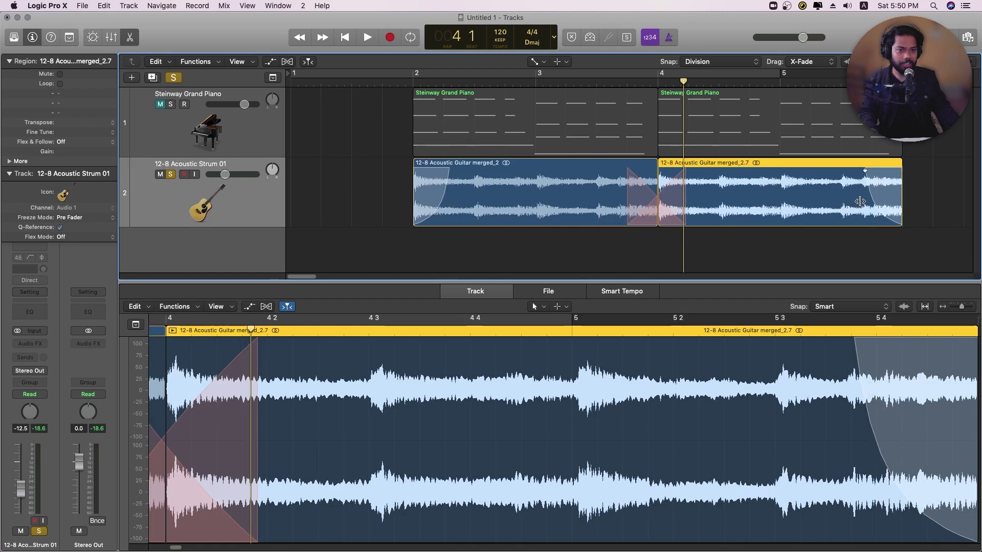
left_click_drag(450, 169, 492, 174)
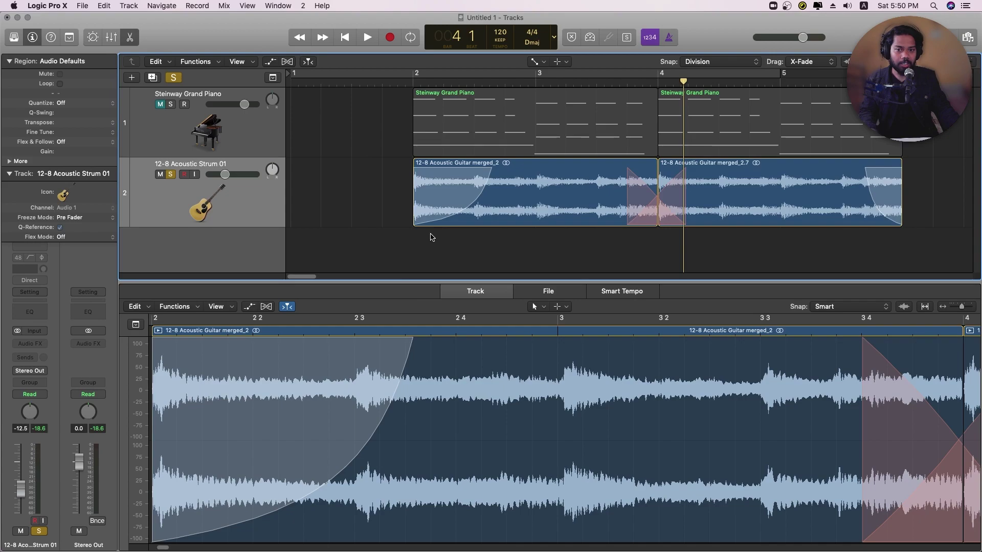
- Mute the first guitar region and return to the Pointer Tool with solo mode off
key("ctrl+m")
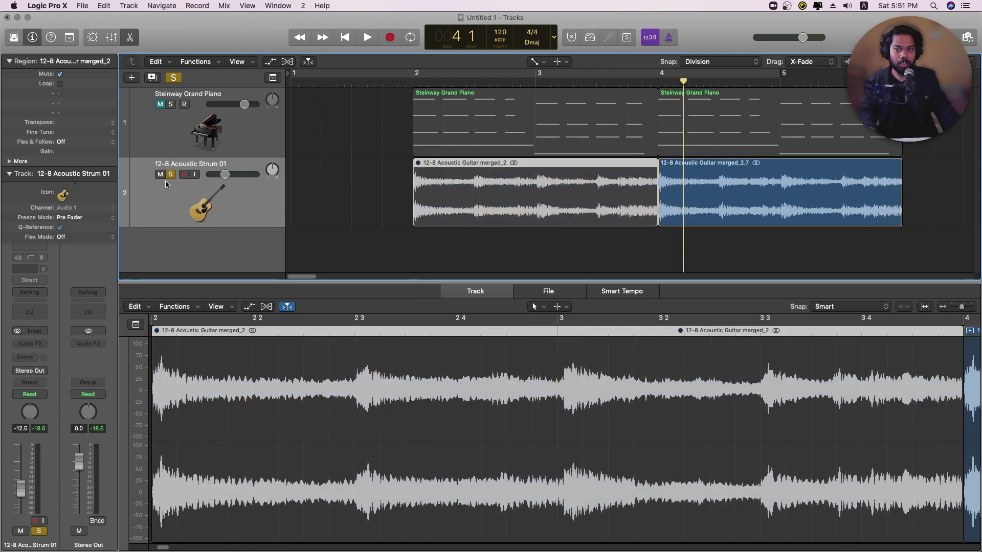
left_click(174, 77)
left_click(535, 61)
left_click(553, 75)
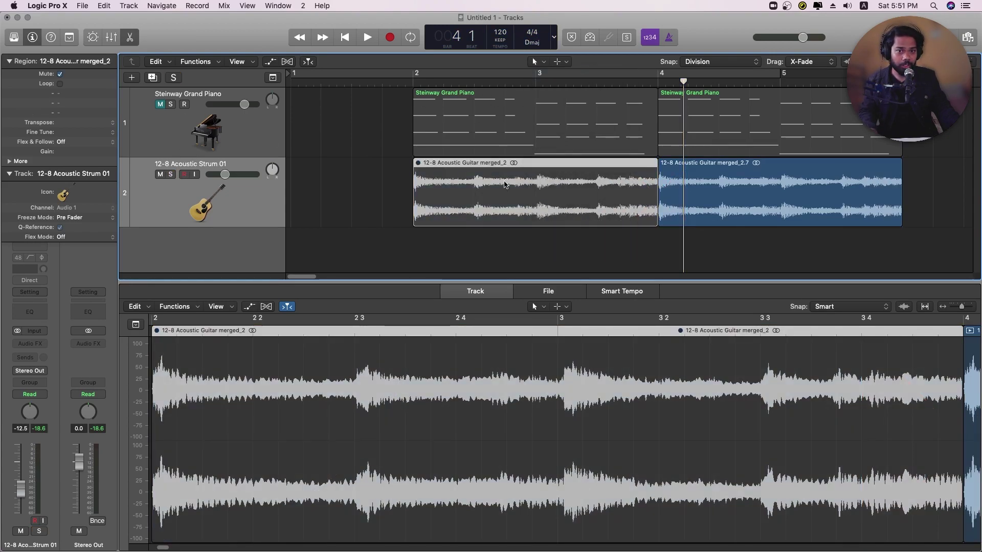
- Add a curved fade-in about one beat long at the start of the second guitar region in the audio track editor
left_click(696, 195)
left_click_drag(167, 353, 290, 353)
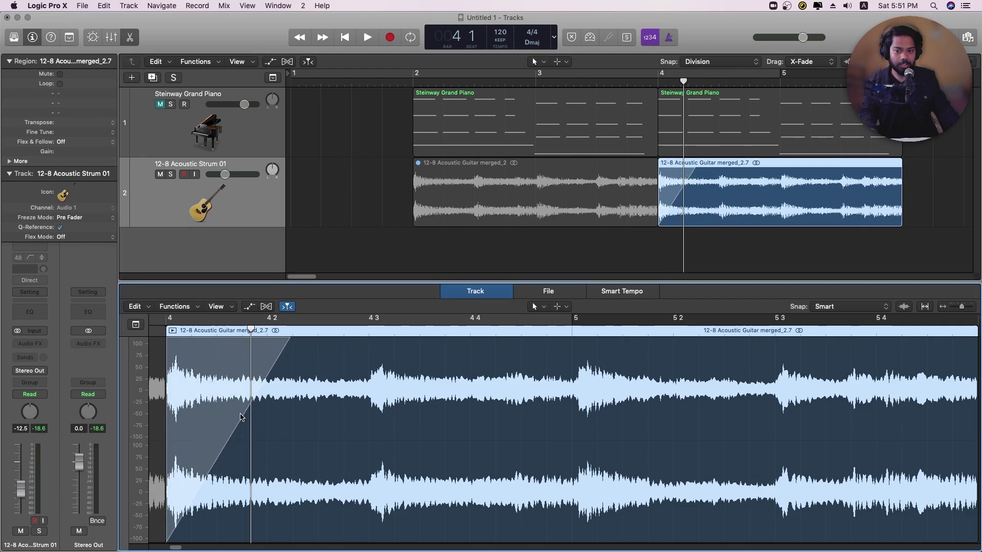
left_click_drag(245, 416, 255, 471)
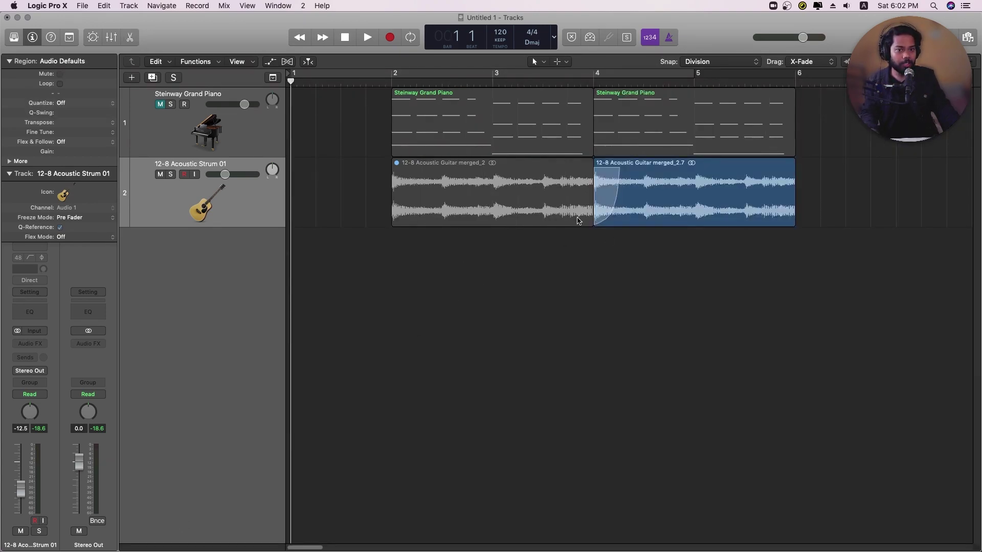
- Change the second guitar region's fade-in to Speed Up and play the region back from bar 4
right_click(607, 198)
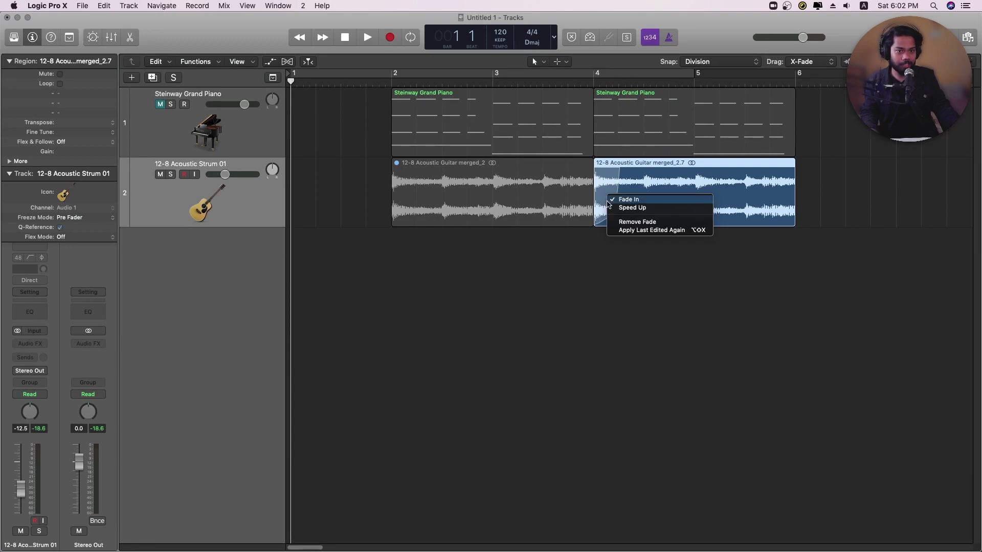
left_click(621, 209)
key("shift+Return")
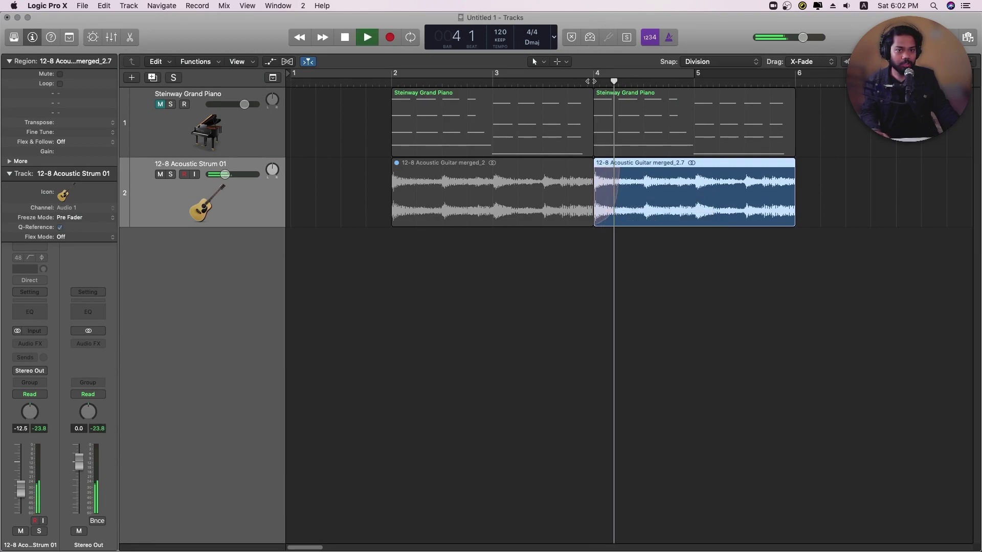
key("shift+Return")
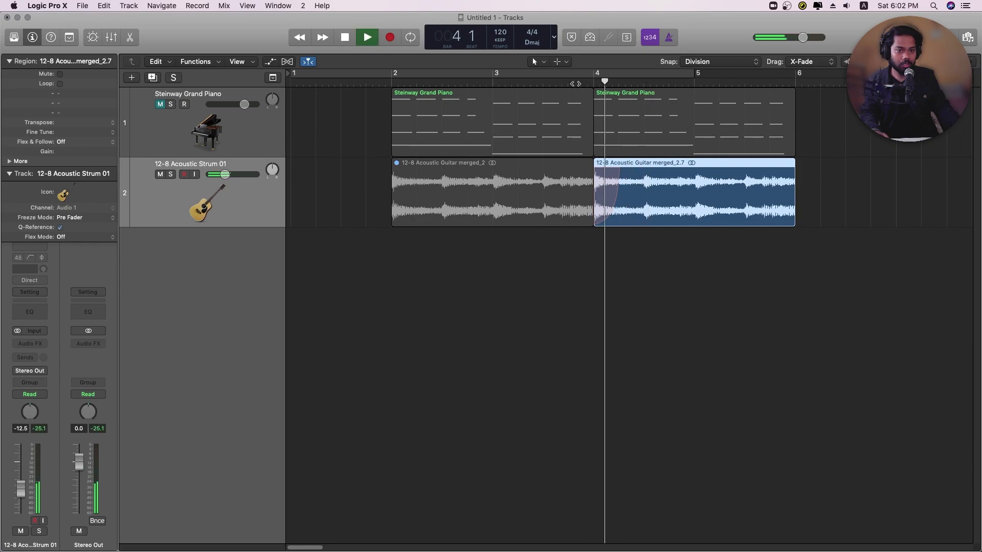
- Remove the fade from the second guitar region and unmute the first guitar region
right_click(607, 200)
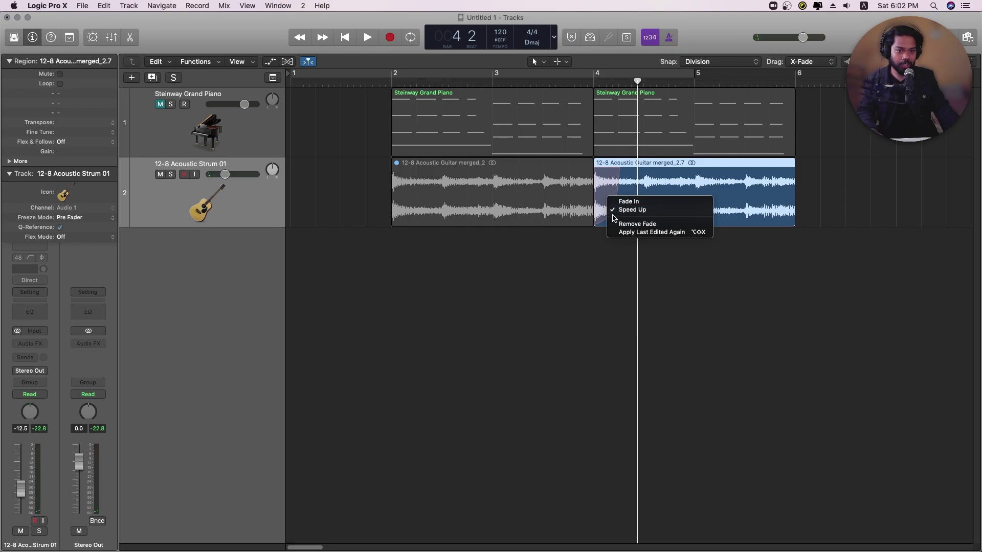
left_click(649, 224)
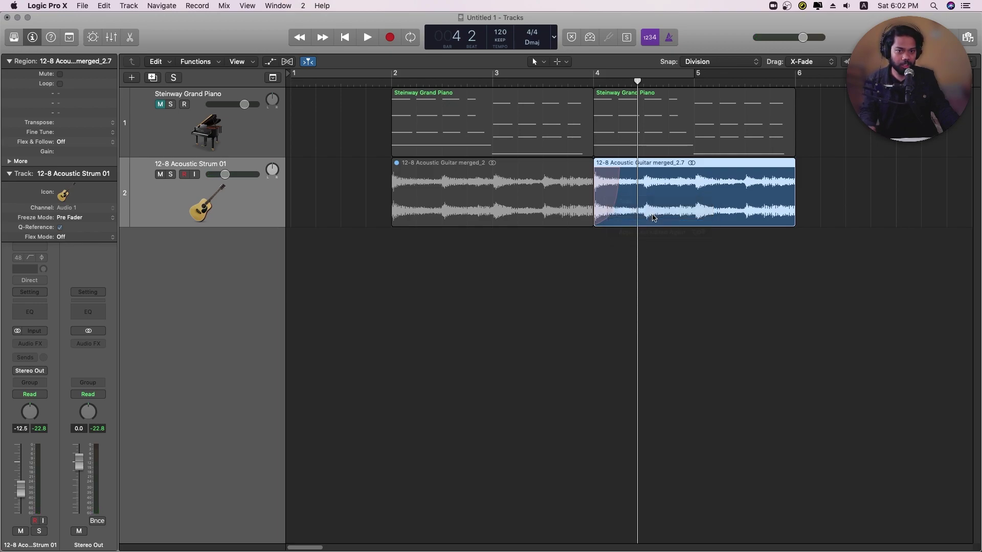
left_click(497, 201, "shift")
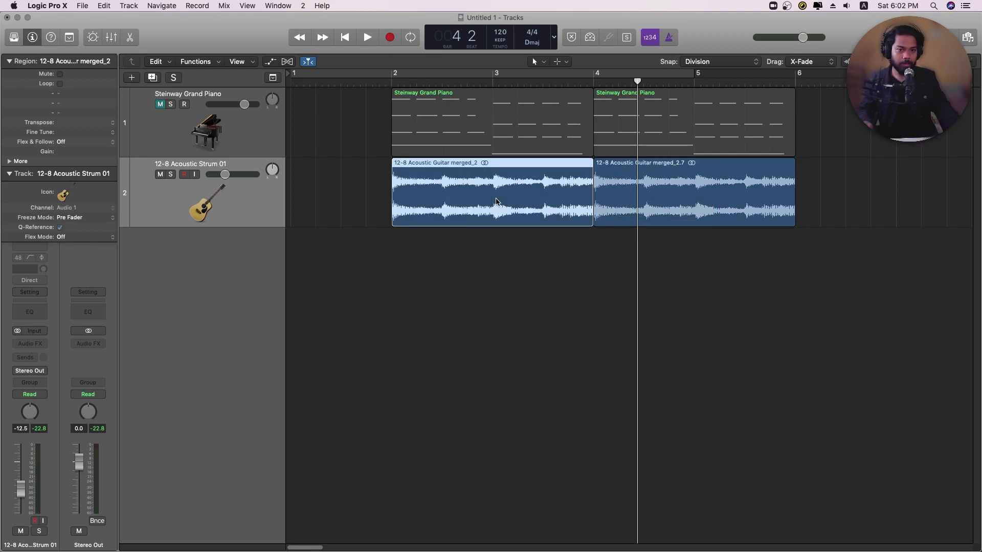
left_click(501, 255)
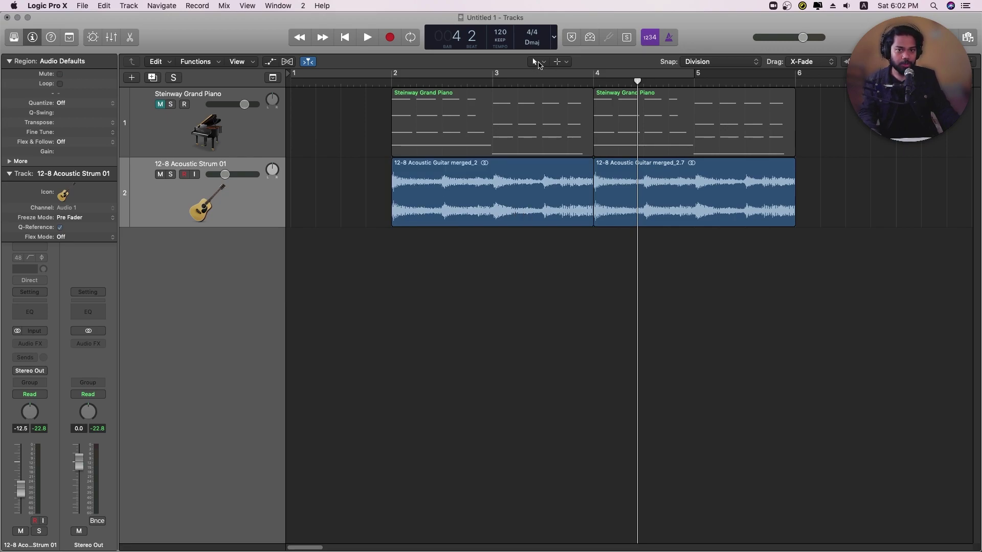
- Cut out the first guitar region's section from bar 2, beat 3 to bar 3 with a marquee selection and delete it
left_click(537, 62)
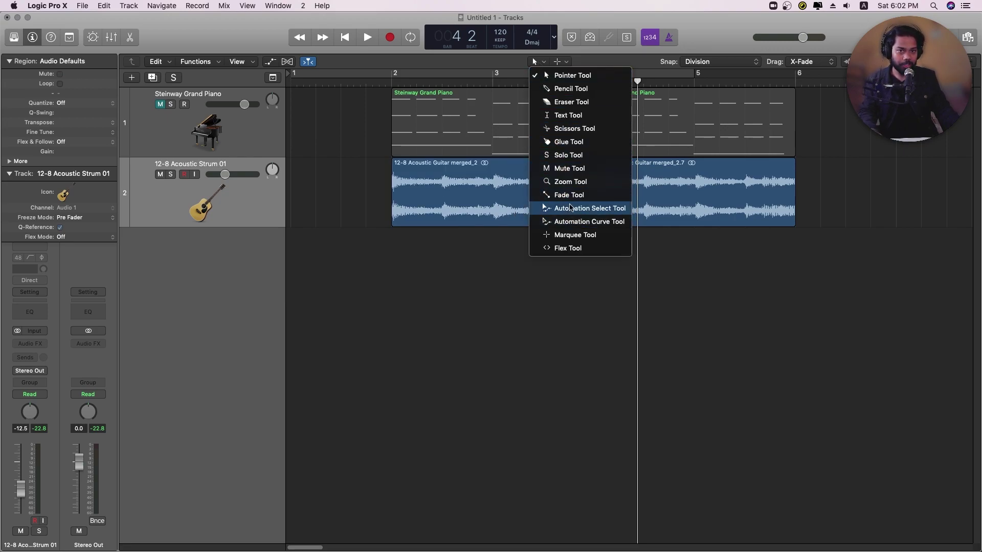
left_click(567, 65)
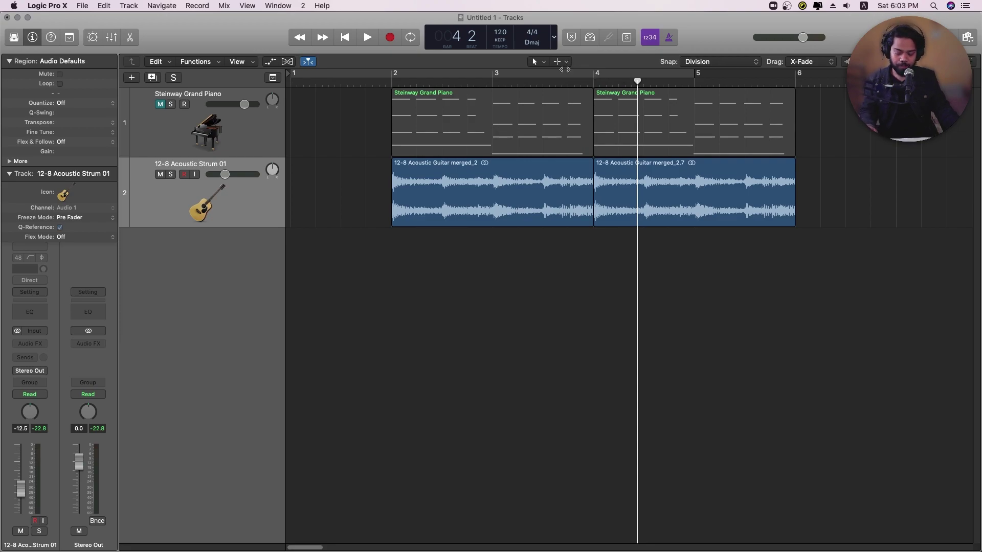
left_click_drag(442, 183, 492, 185)
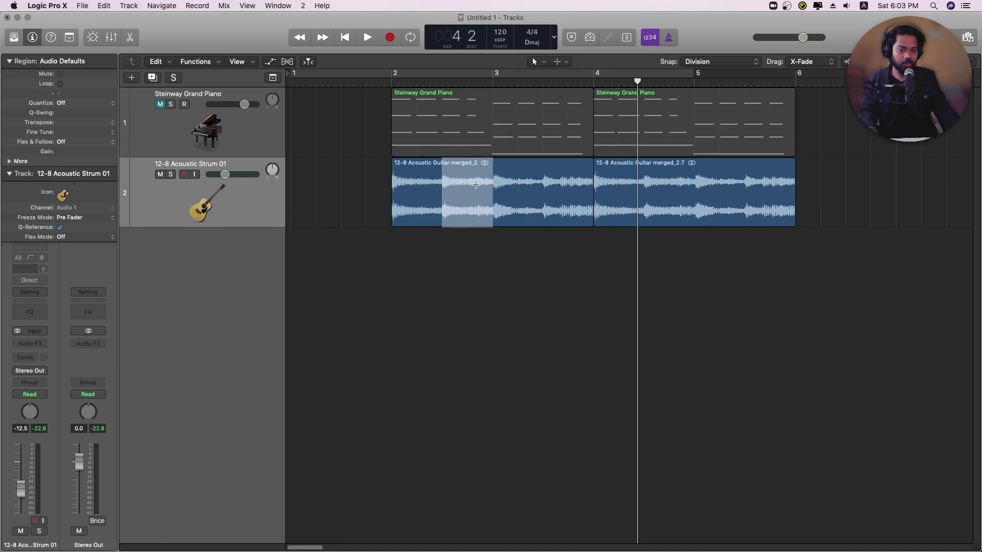
left_click(475, 188)
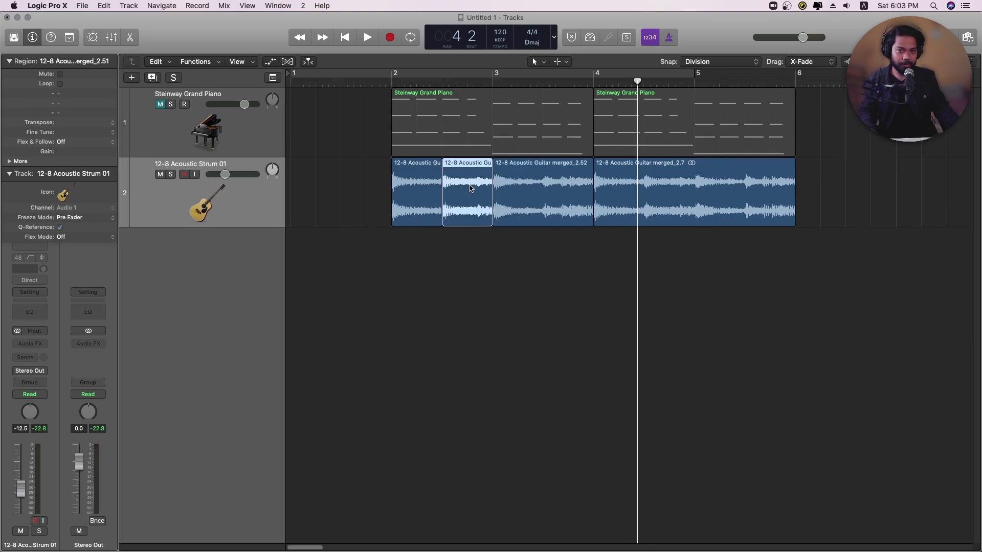
key("Delete")
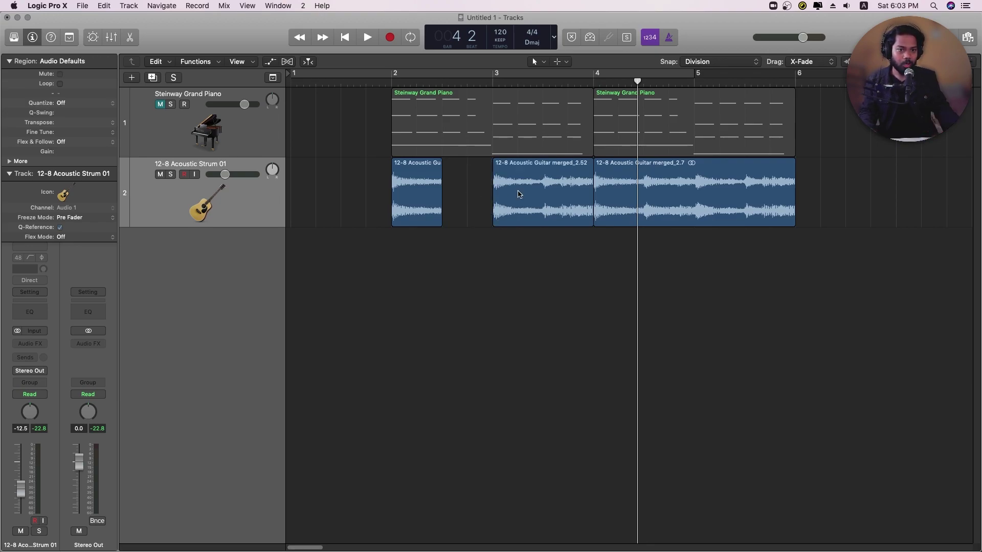
- Isolate the guitar section from bar 4, beat 3 to bar 5 with a marquee selection and copy it into the gap at bar 2, beat 3
left_click_drag(643, 84, 646, 85)
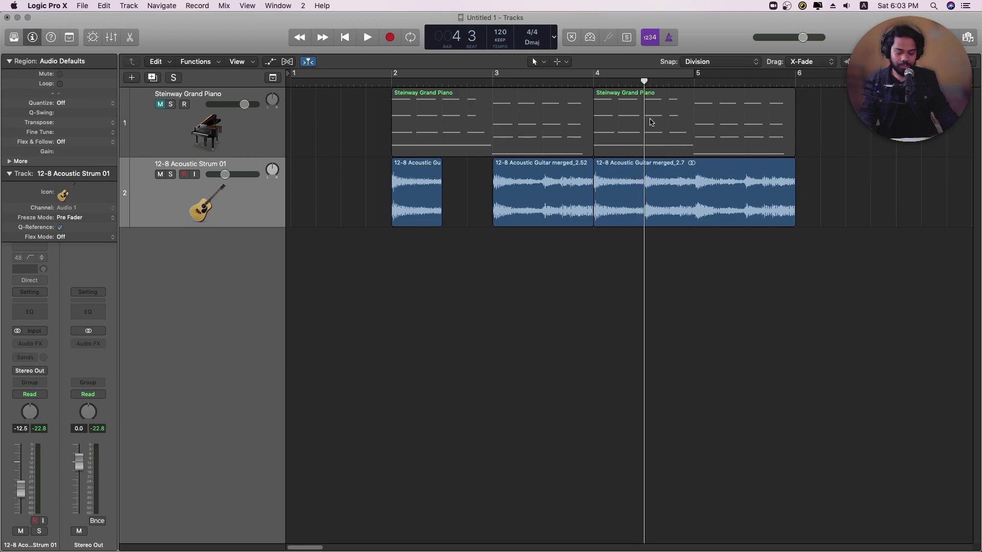
left_click_drag(644, 186, 694, 187)
left_click(677, 186)
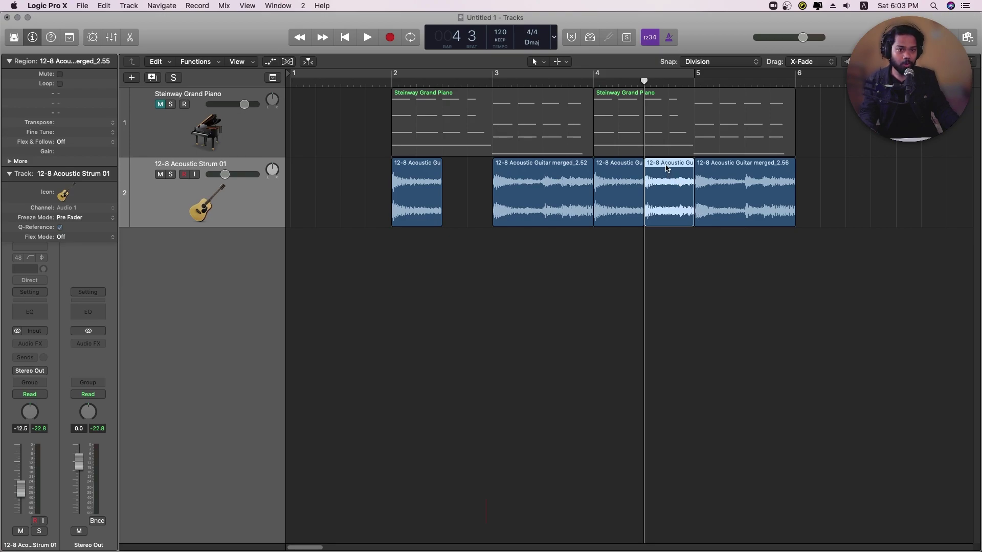
left_click_drag(668, 168, 463, 191)
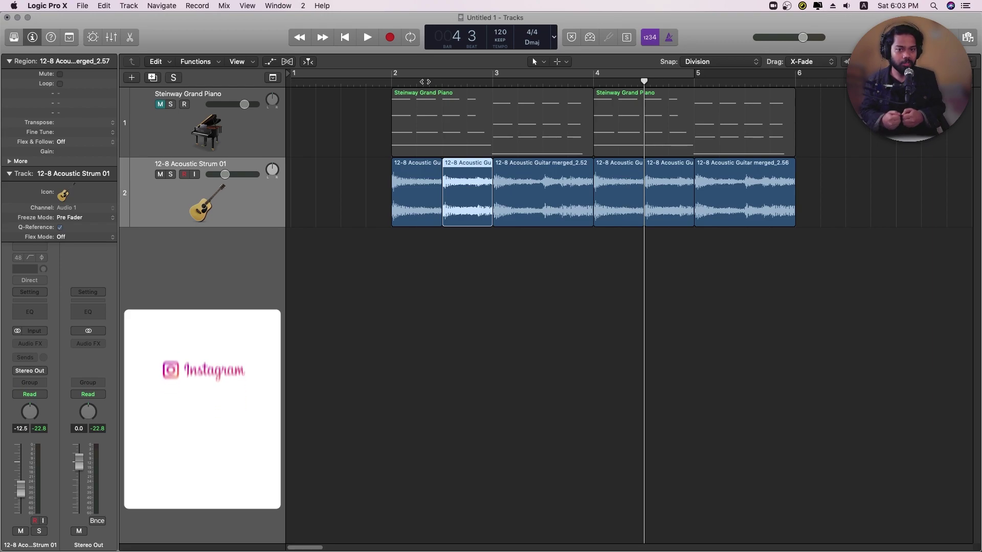
left_click(490, 280)
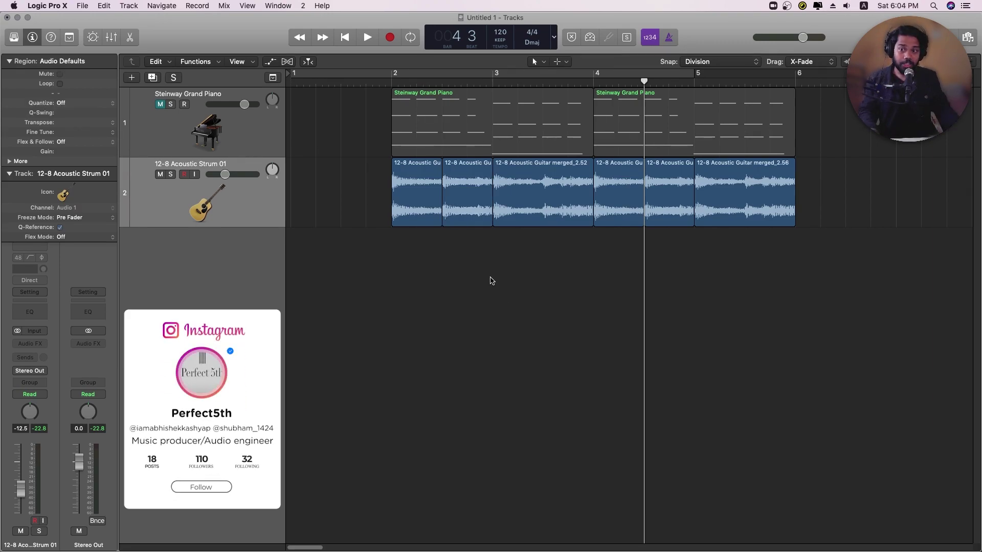
- Enable Marquee Tool click zones in the general Editing preferences and move the preferences window clear of the regions
left_click(45, 6)
mouse_move(77, 34)
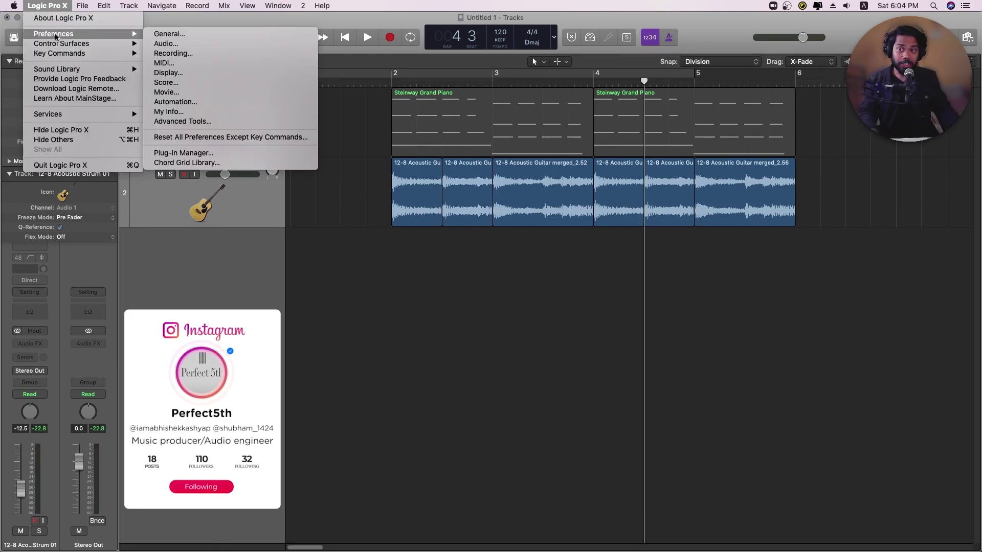
left_click(169, 34)
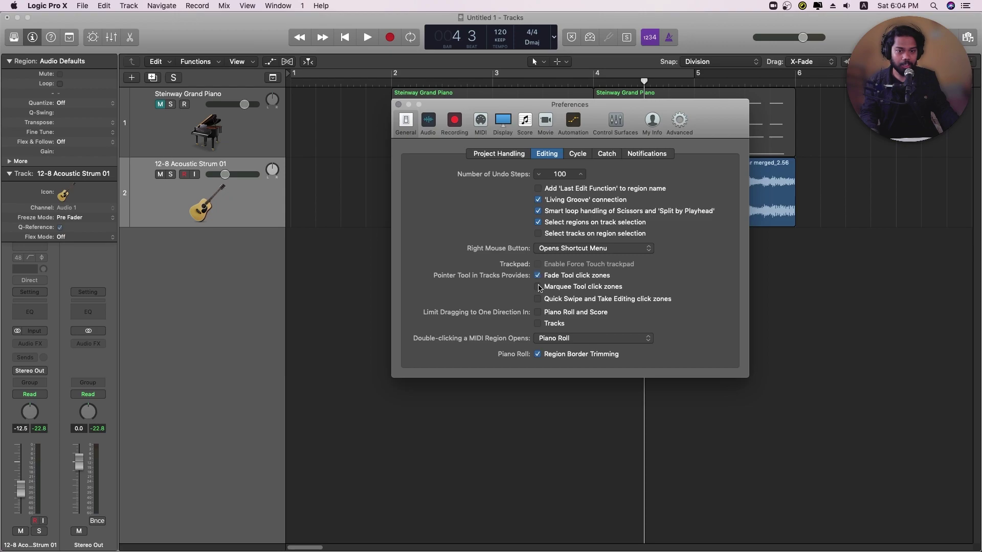
left_click_drag(486, 105, 725, 183)
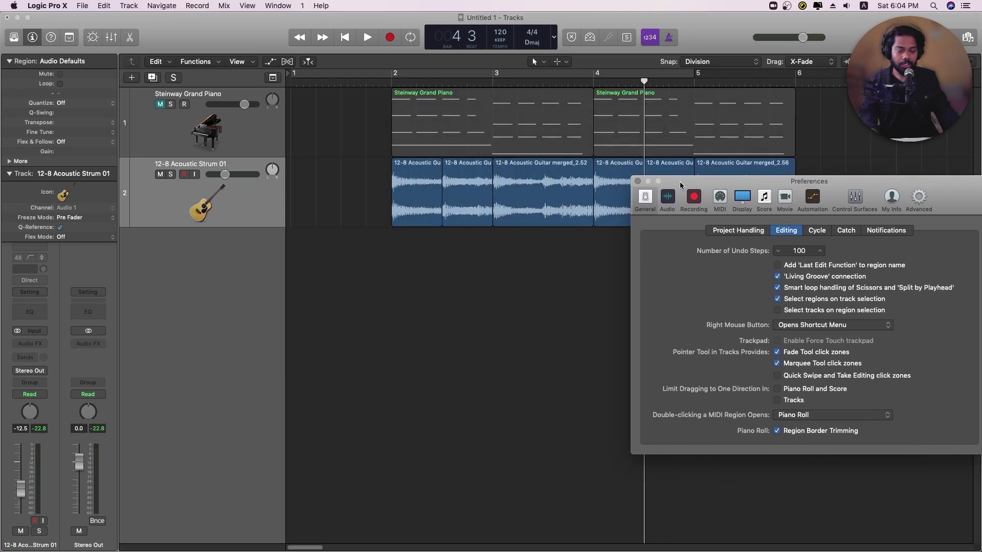
- Increase the track height and turn off the Fade Tool and Marquee Tool click zones
key("2")
key("super+Down")
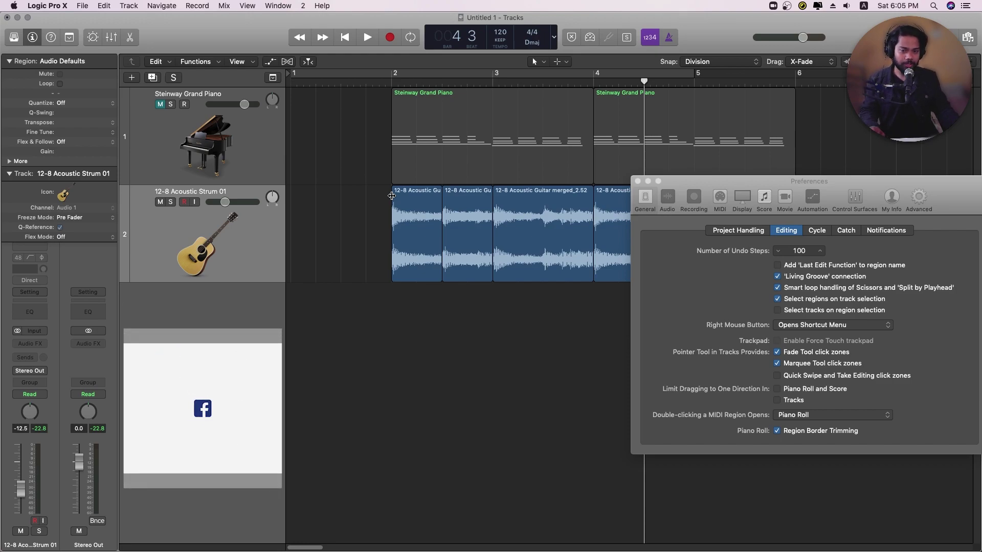
left_click(777, 353)
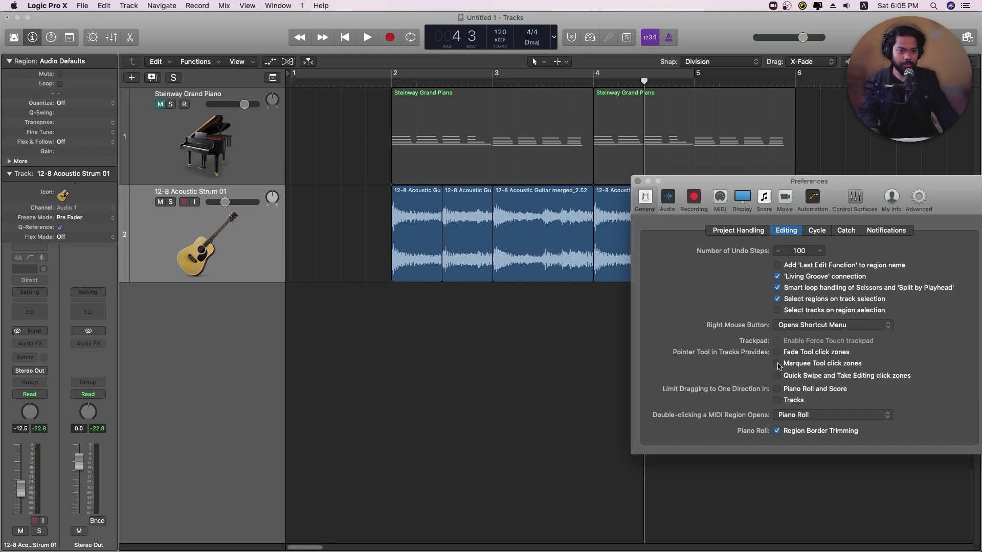